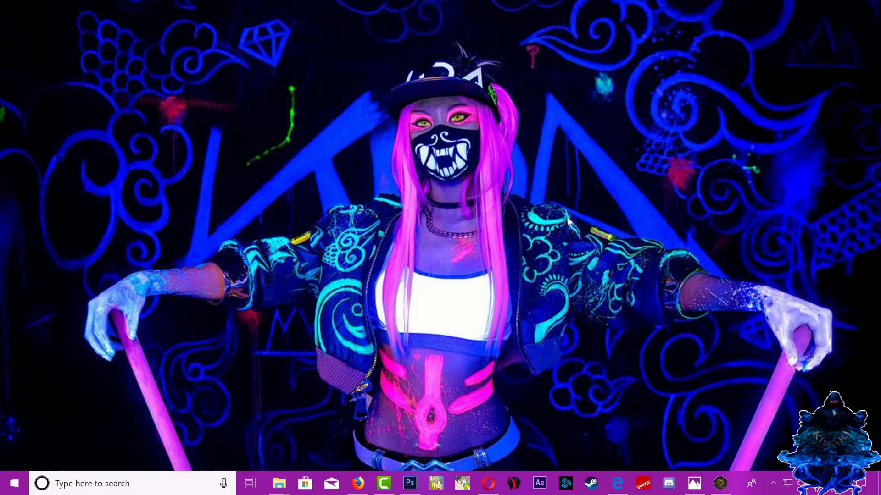
# Switch to Firefox and review the title of the video on installing PS3 HEN for homebrew on 4.84.2.
pyautogui.click(358, 484)
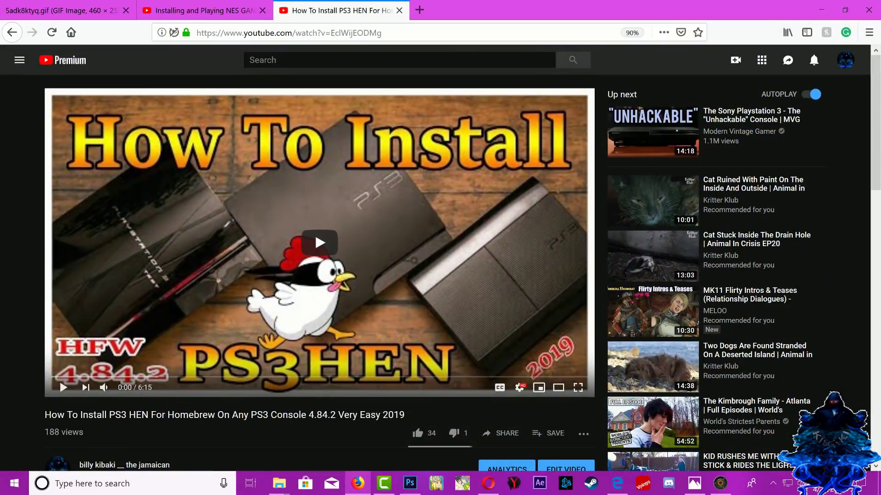
pyautogui.moveTo(78, 415); pyautogui.dragTo(148, 415)
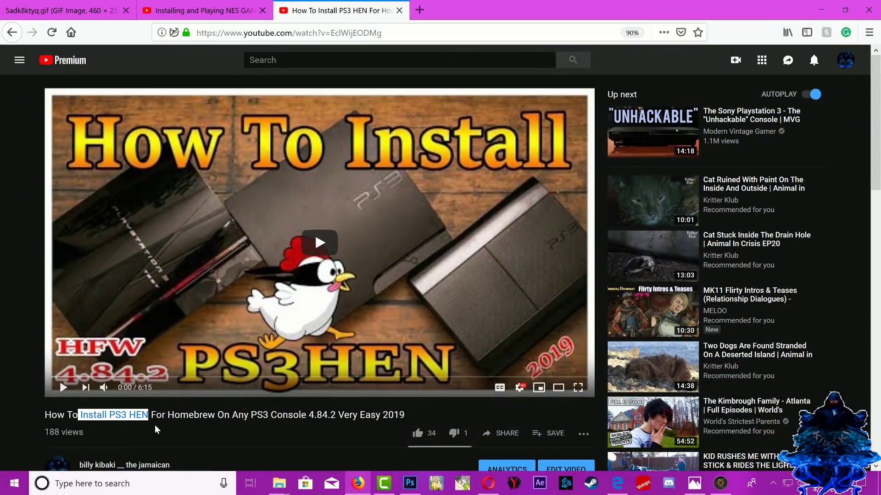
pyautogui.click(183, 441)
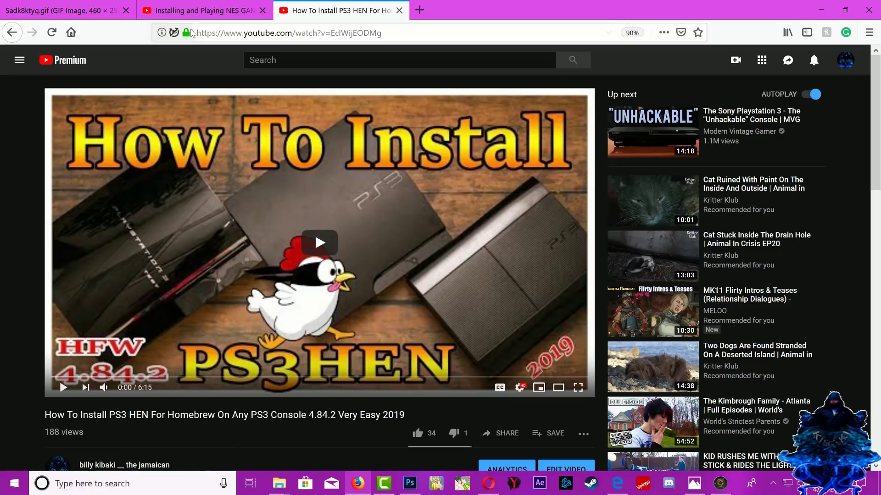
# Look over the video page about playing NES games with RetroArch on a jailbroken PS3, and minimize the browser.
pyautogui.click(183, 11)
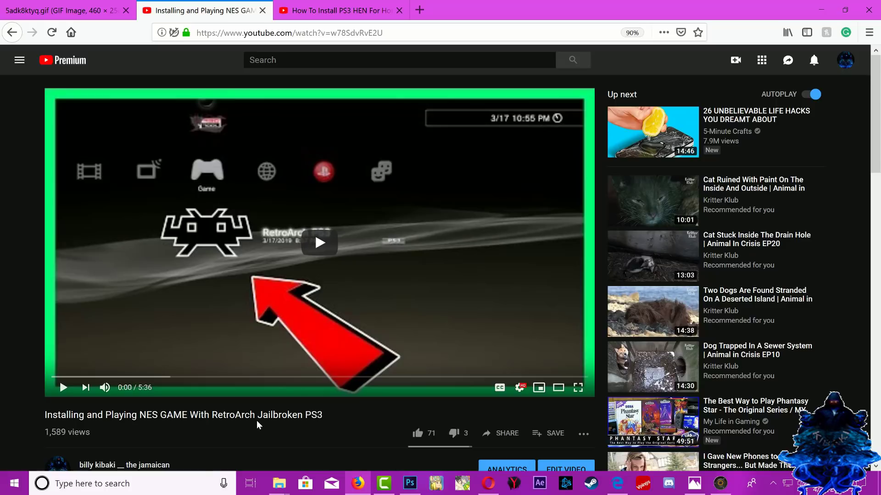
pyautogui.moveTo(210, 415); pyautogui.dragTo(255, 420)
pyautogui.click(264, 431)
pyautogui.scroll(-2, 265, 431)
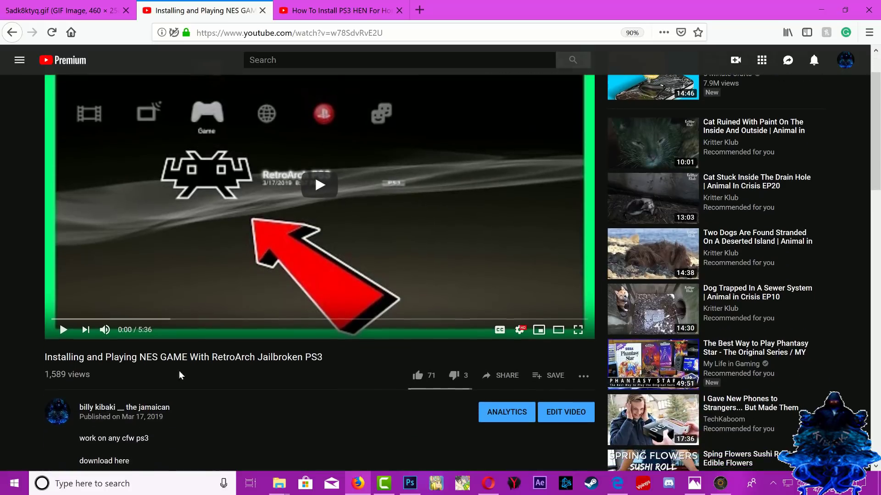
pyautogui.scroll(2, 308, 351)
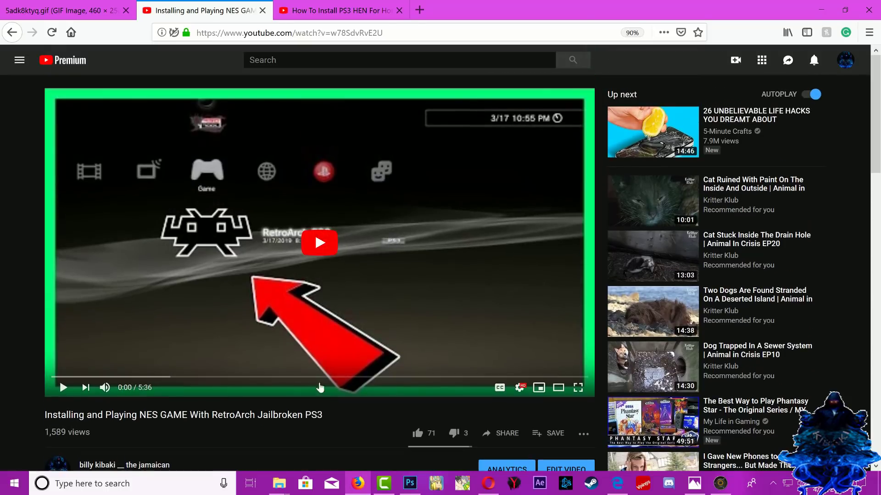
pyautogui.click(821, 9)
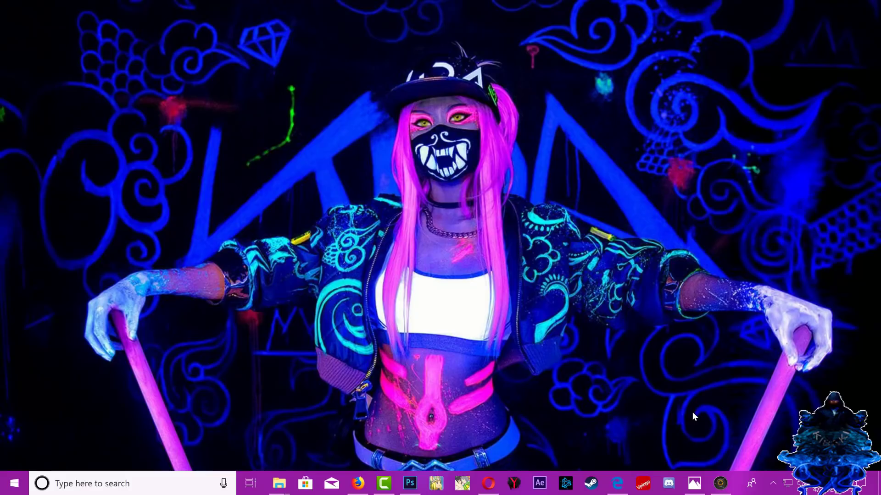
# Bring up the Screenshot_64.png image in Photos to read the PS3HEN warnings, and minimize it.
pyautogui.click(694, 483)
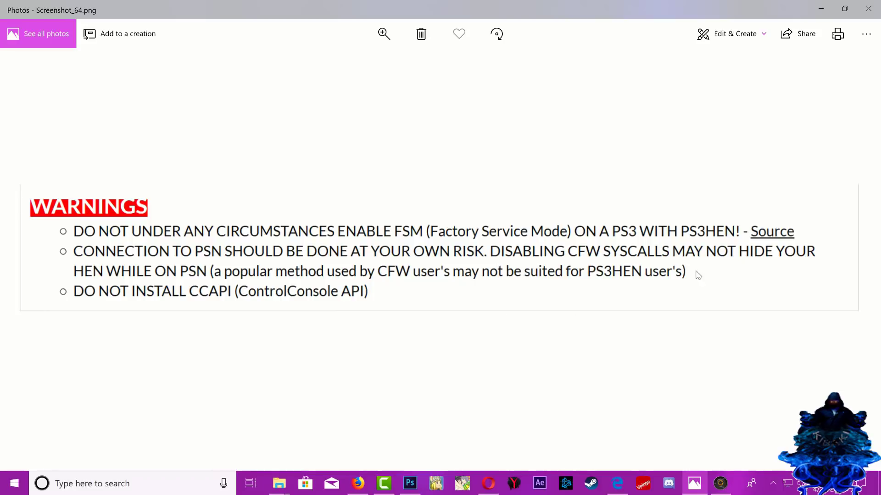
pyautogui.click(821, 10)
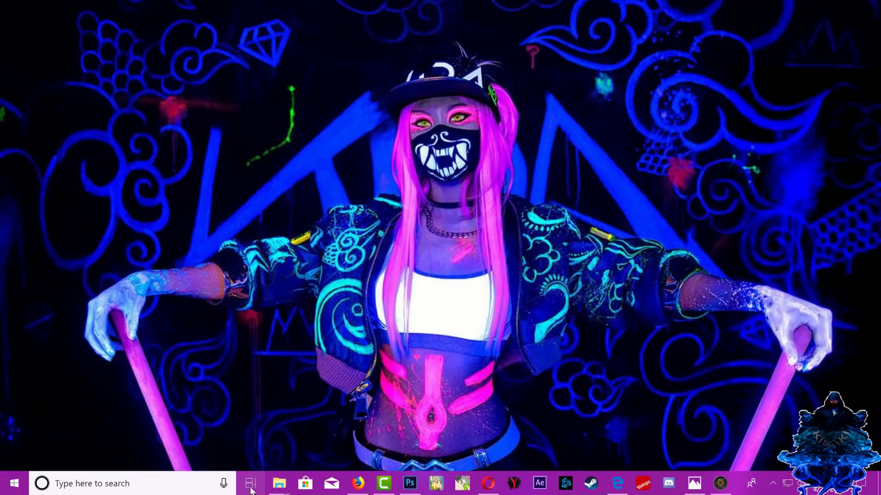
# Switch to File Explorer and examine the signed packages in the Hen Tools Next Video folder inside PS3HEN 4.84.2 HFW.
pyautogui.moveTo(278, 490)
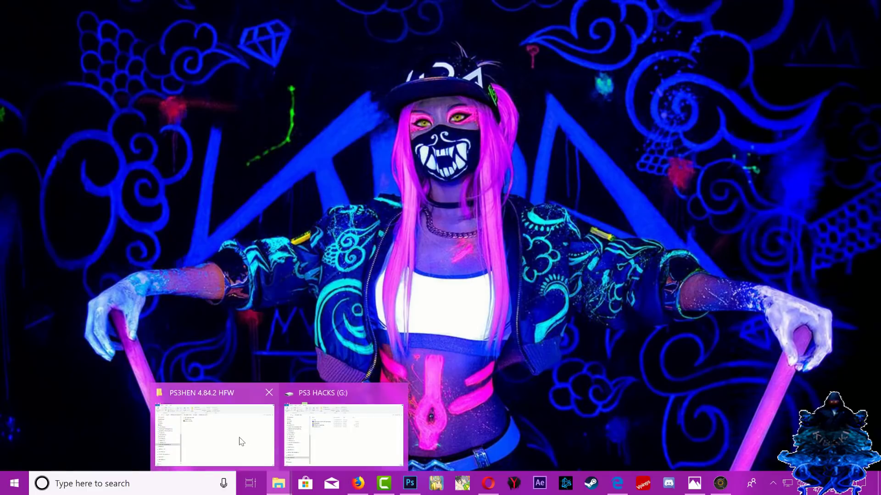
pyautogui.click(239, 441)
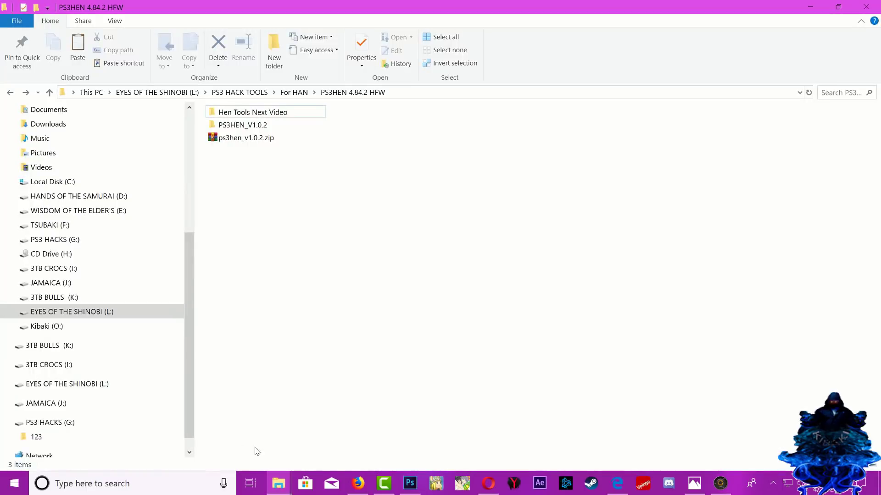
pyautogui.doubleClick(259, 113)
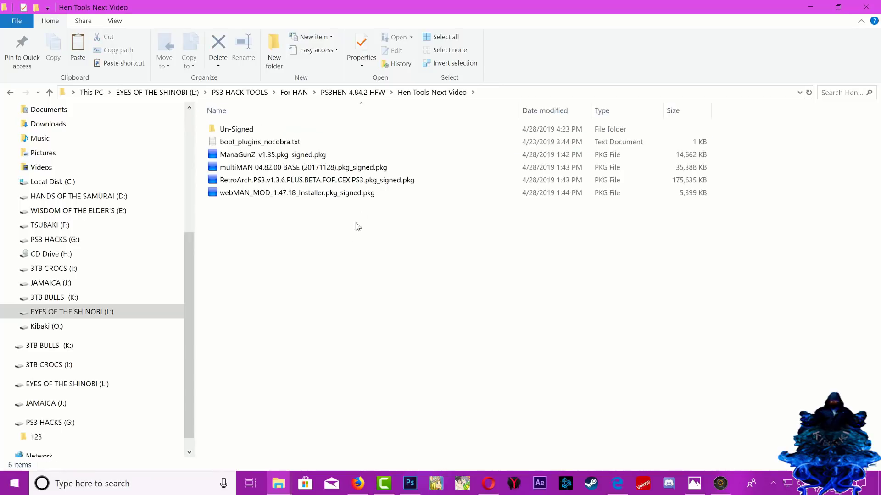
pyautogui.moveTo(254, 236); pyautogui.dragTo(268, 125)
pyautogui.click(313, 266)
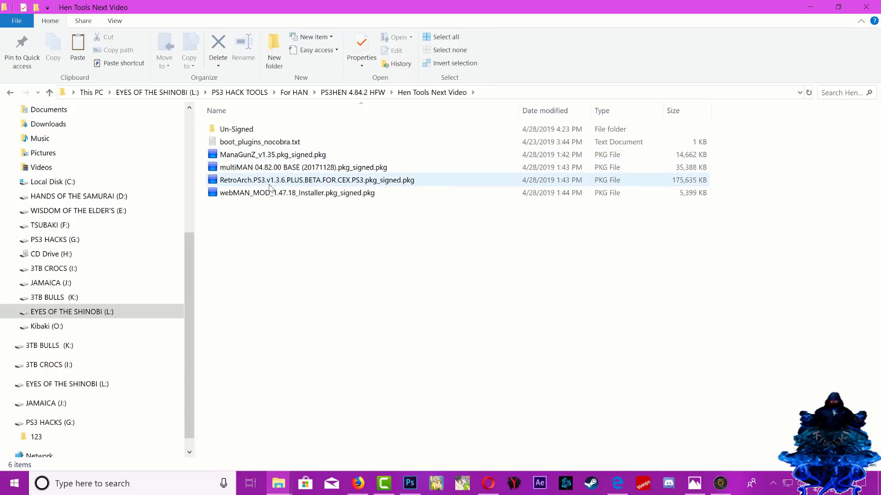
pyautogui.click(275, 197)
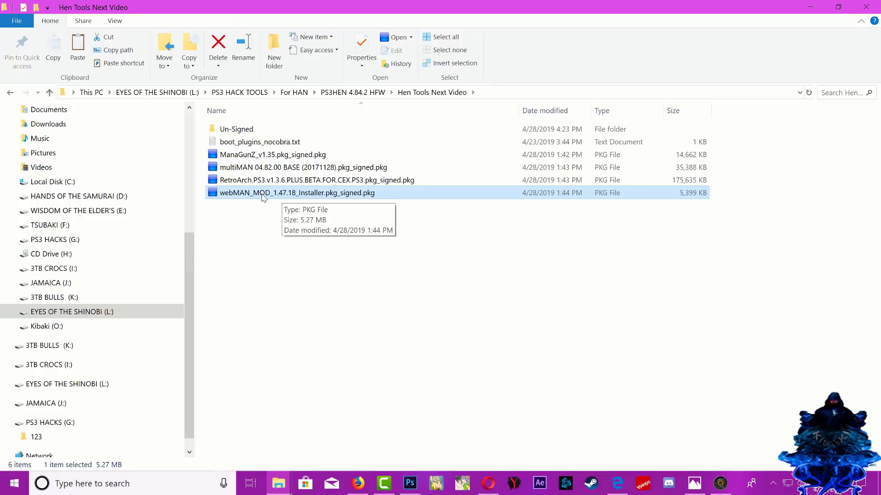
pyautogui.click(364, 266)
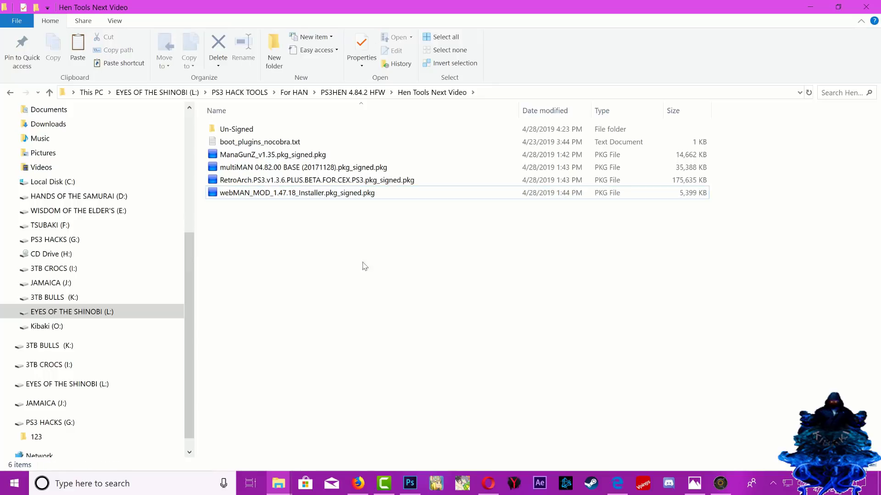
# Copy the multiMAN 04.82.00 BASE (20171128) signed package and switch to the PS3 HACKS (G:) drive window.
pyautogui.rightClick(271, 169)
pyautogui.click(305, 366)
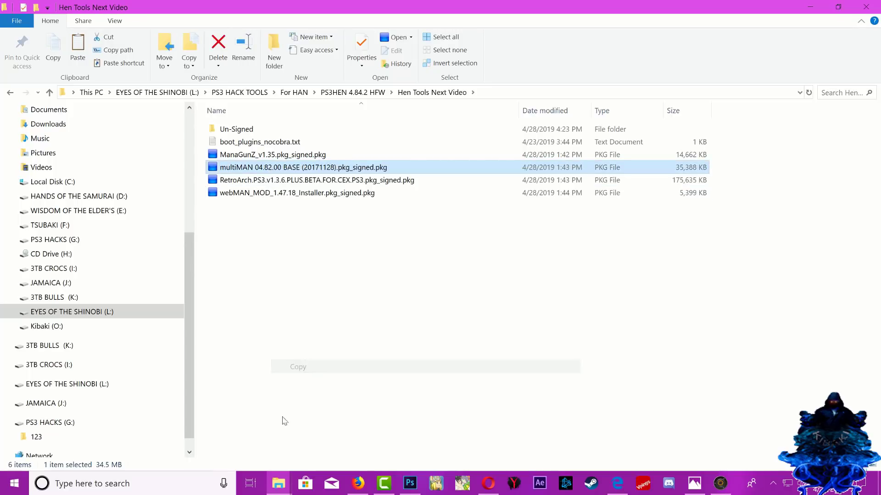
pyautogui.moveTo(278, 483)
pyautogui.click(344, 426)
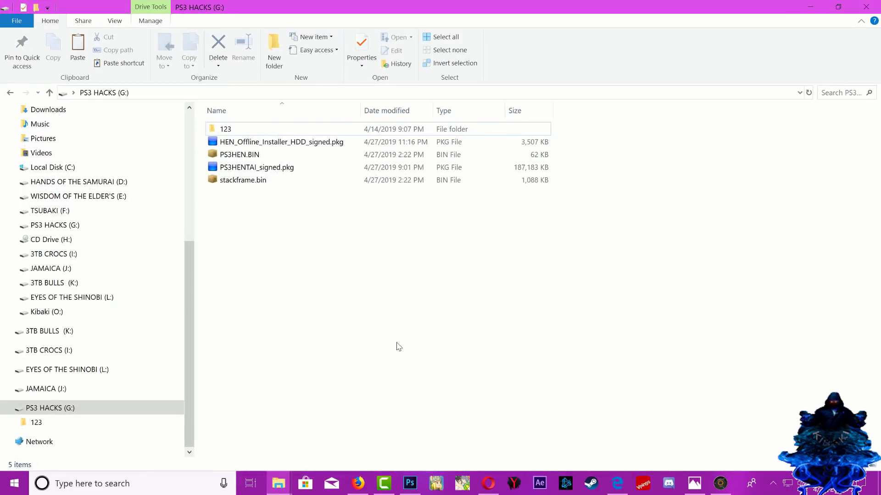
# Permanently delete the two PKG files and two BIN files from PS3 HACKS (G:), keeping the 123 folder.
pyautogui.moveTo(259, 206); pyautogui.dragTo(261, 140)
pyautogui.rightClick(271, 159)
pyautogui.click(309, 362)
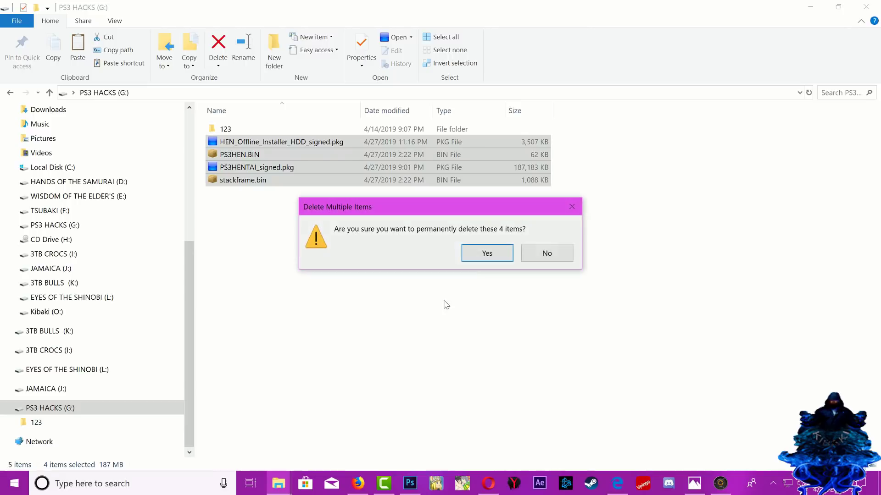
pyautogui.click(468, 258)
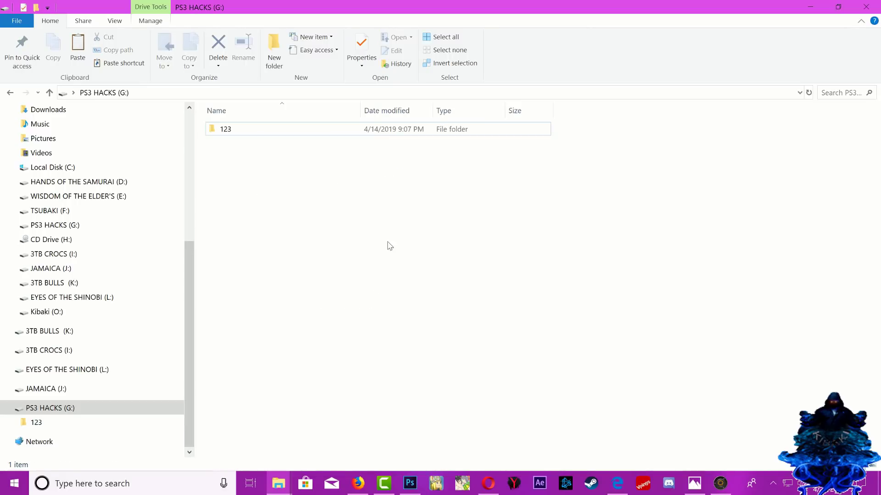
# Check the file system of the PS3 HACKS (G:) drive in its properties, and close them.
pyautogui.rightClick(386, 230)
pyautogui.click(420, 425)
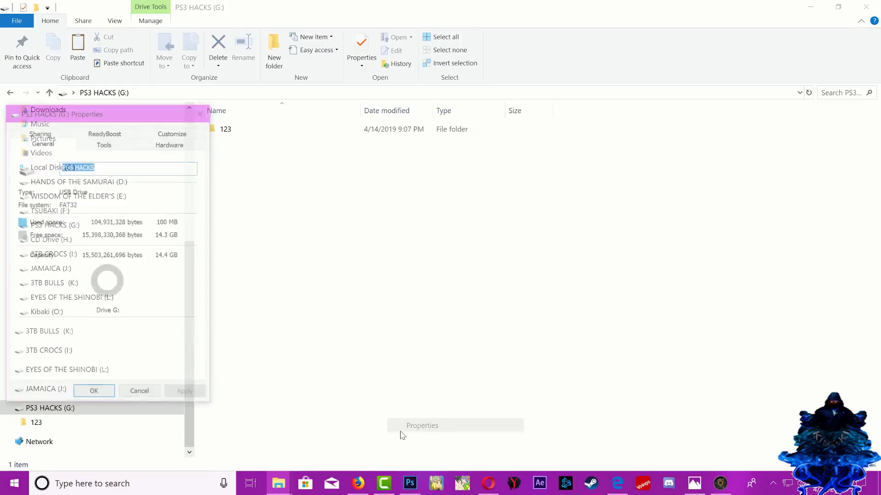
pyautogui.click(202, 111)
# Paste the copied multiMAN package into the root of PS3 HACKS (G:) and widen the Name column to fit its full name.
pyautogui.rightClick(535, 325)
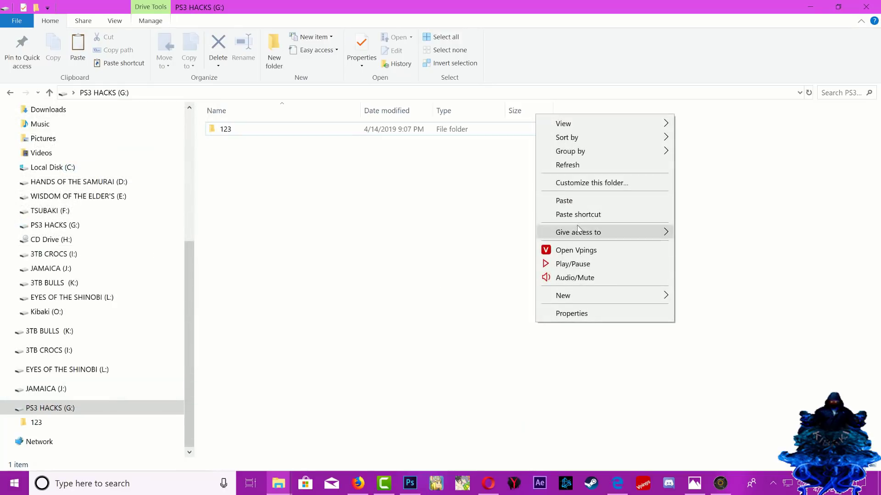
pyautogui.click(558, 205)
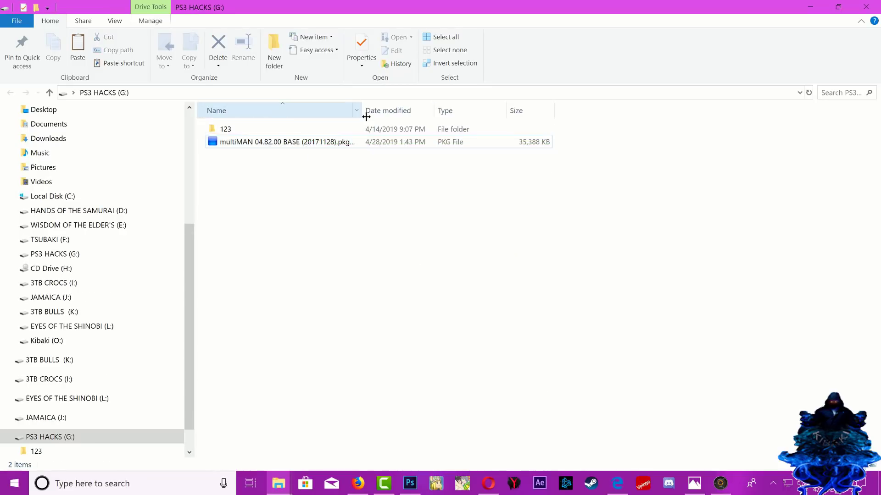
pyautogui.moveTo(364, 114); pyautogui.dragTo(420, 116)
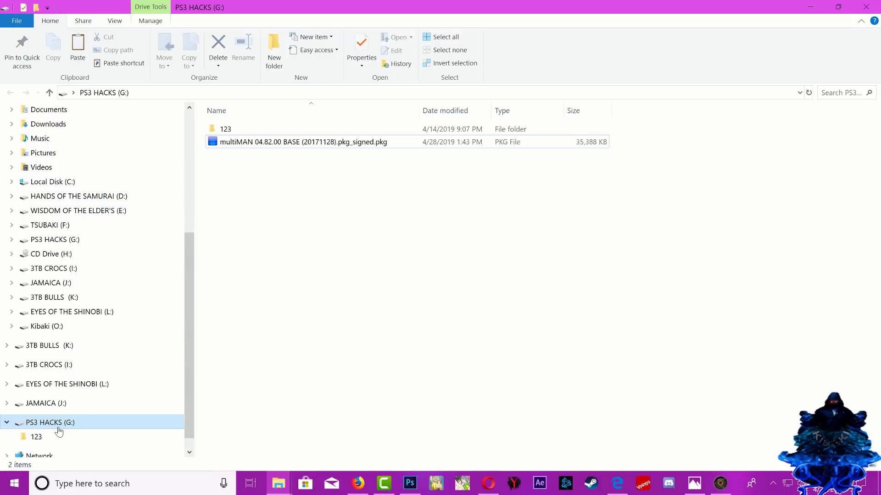
pyautogui.rightClick(57, 425)
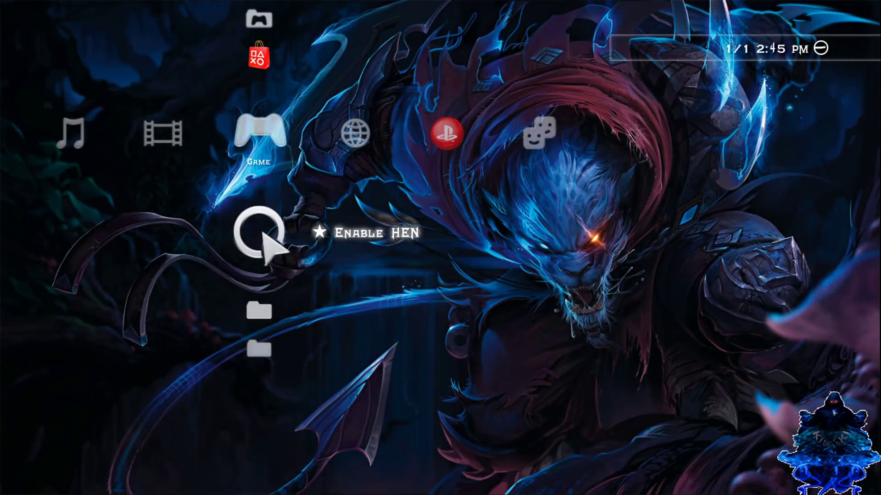
# On the PS3, go from the Game category to Network and open ps3xploit.com in the Internet Browser.
pyautogui.press('Down')
pyautogui.press('Down')
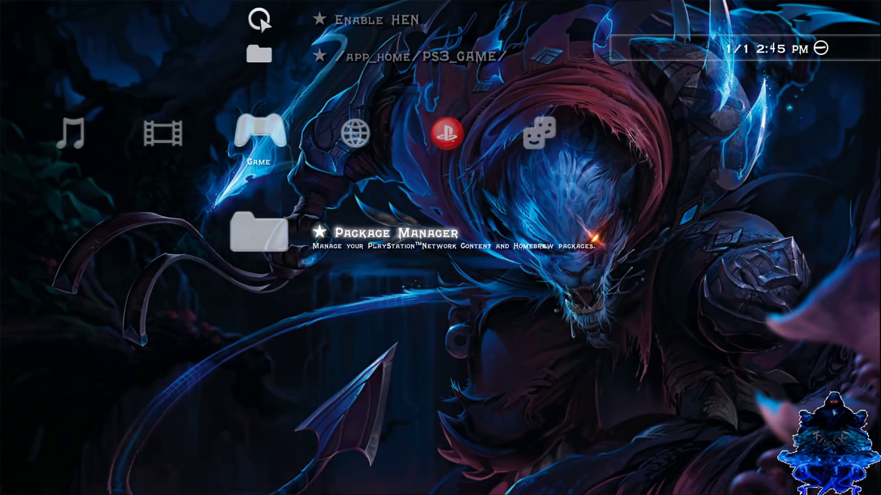
pyautogui.press('Up')
pyautogui.press('Up')
pyautogui.press('Up')
pyautogui.press('Right')
pyautogui.press('Right')
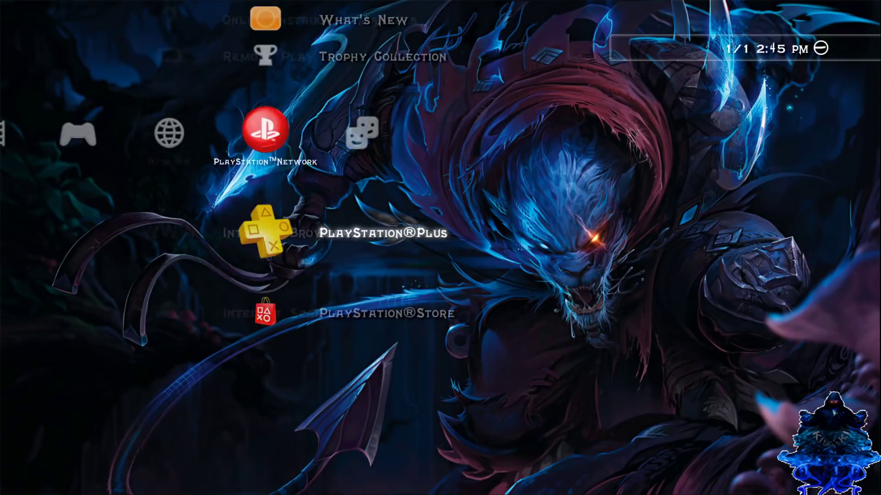
pyautogui.press('Left')
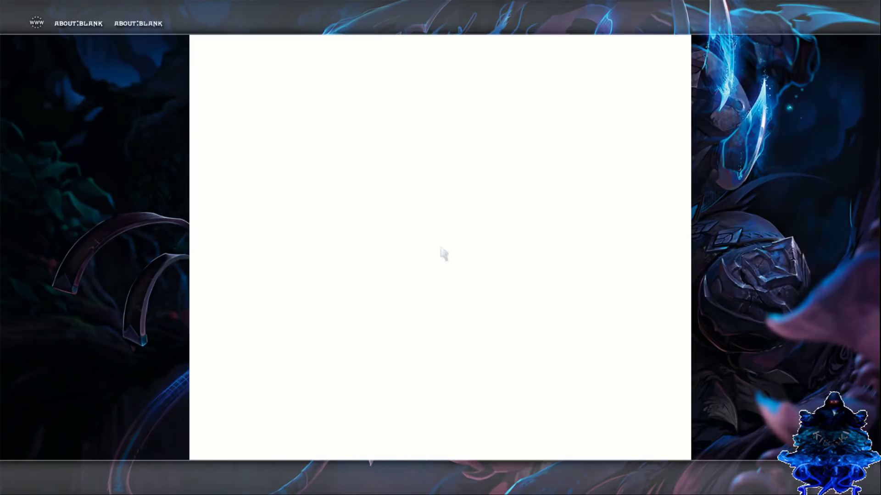
pyautogui.press('Return')
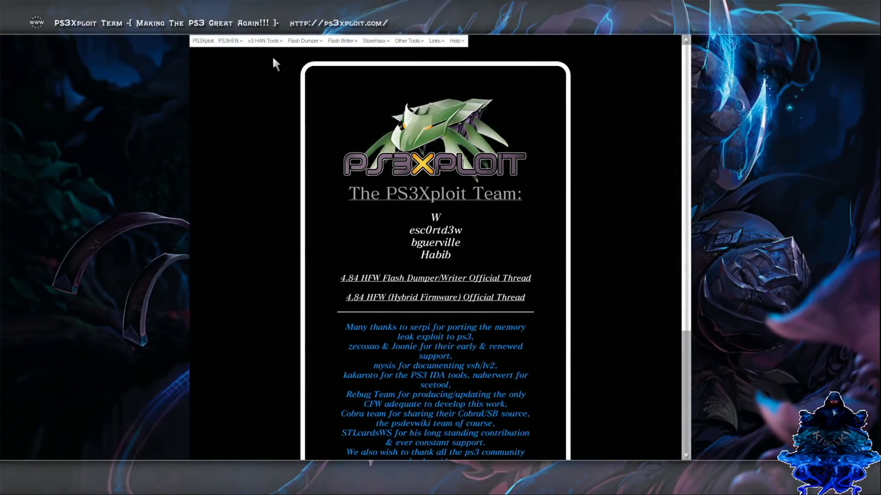
# Open the HAN Enabler page from the v3 HAN Tools on the PS3Xploit site.
pyautogui.moveTo(272, 45)
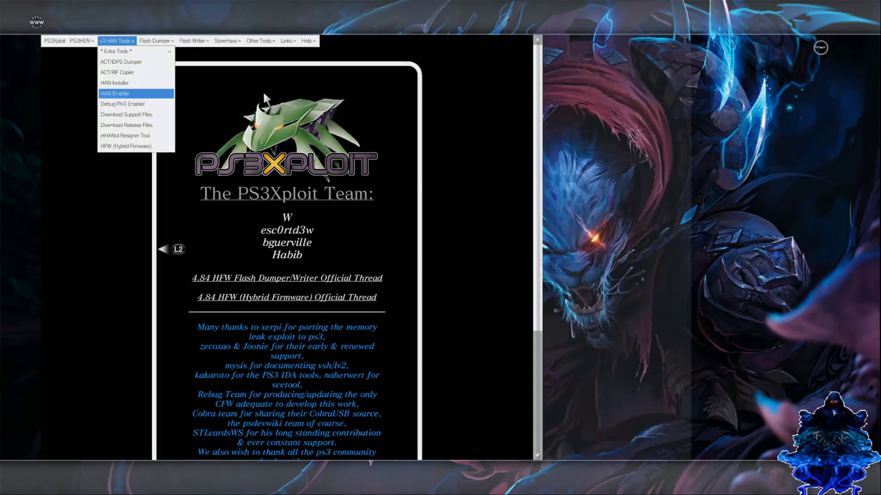
pyautogui.click(265, 95)
pyautogui.press('Return')
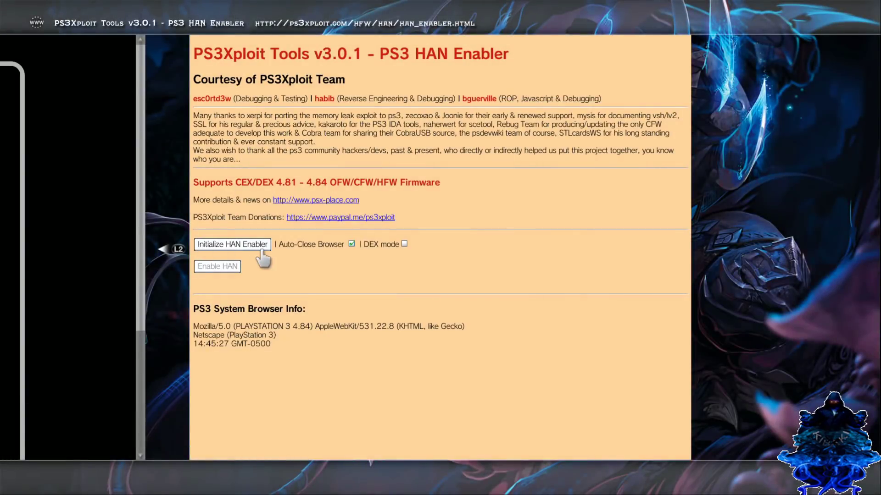
# Open the Add to Bookmarks prompt for the PS3Xploit Tools v3.0.1 - PS3 HAN Enabler page.
pyautogui.press('Menu')
pyautogui.press('Down')
pyautogui.press('Down')
pyautogui.press('Down')
pyautogui.press('Down')
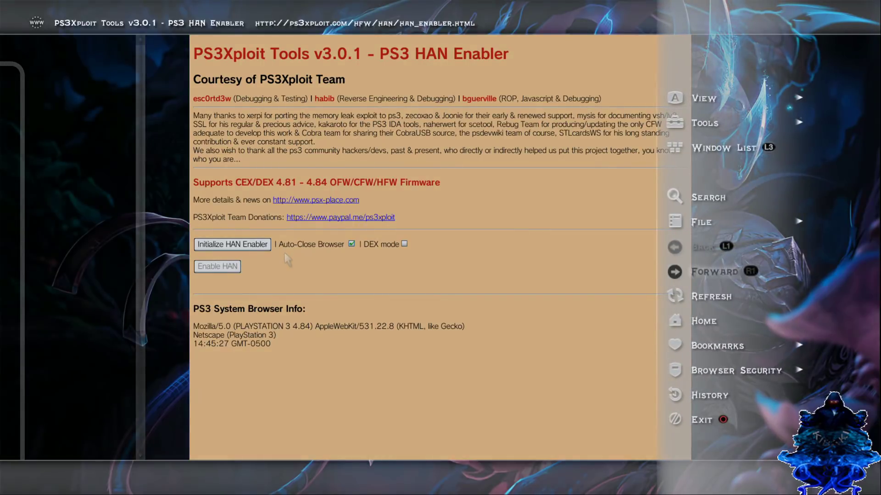
pyautogui.press('Right')
pyautogui.press('Down')
pyautogui.press('Return')
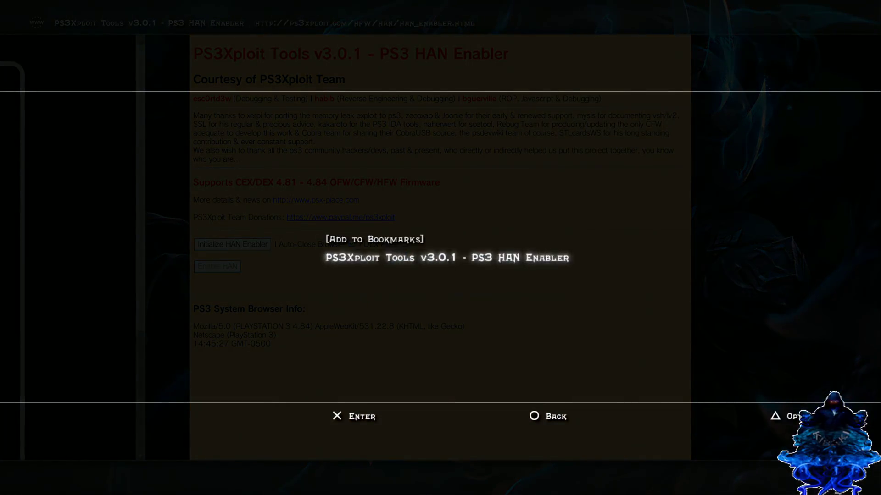
# Leave the bookmark prompt, close the browser, and reopen the Internet Browser from the Network category.
pyautogui.press('Escape')
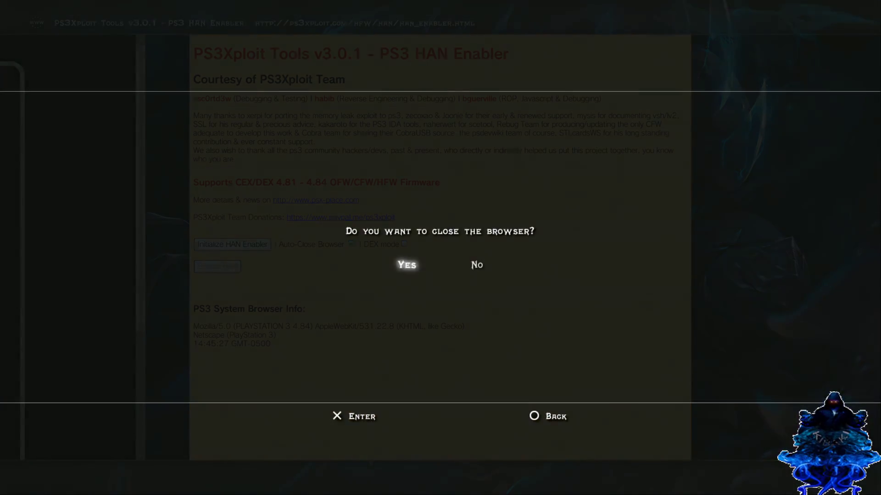
pyautogui.press('Return')
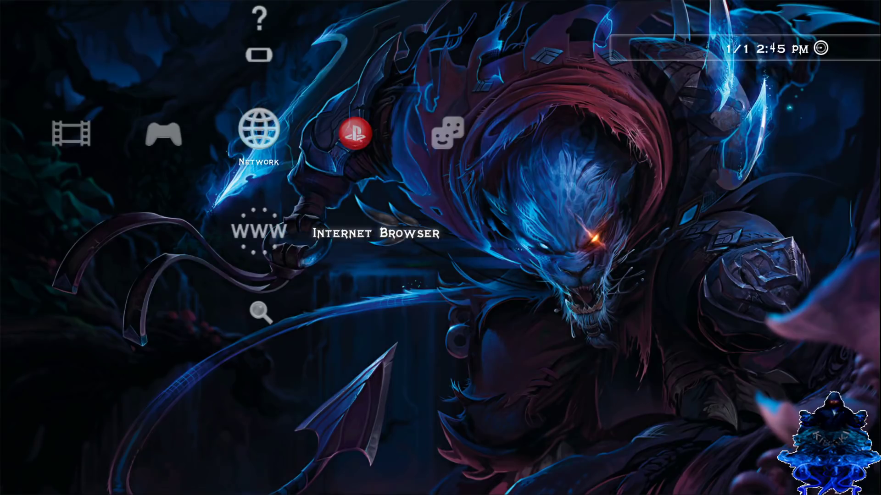
pyautogui.press('Return')
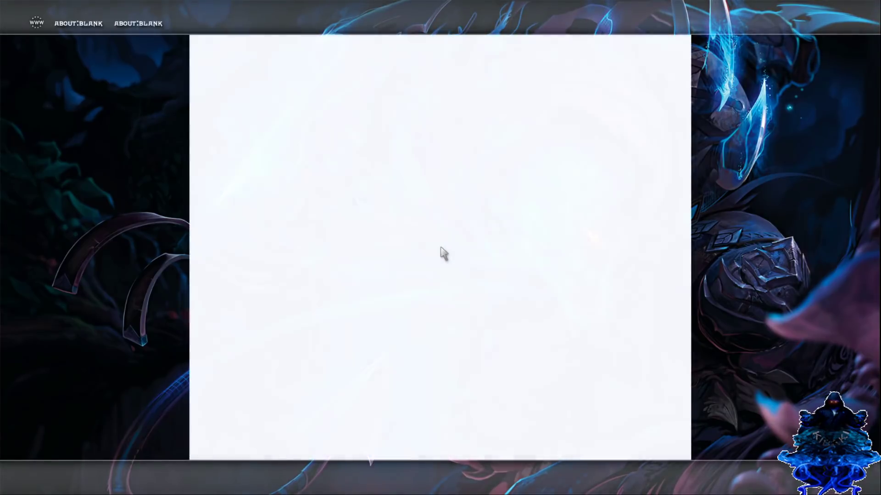
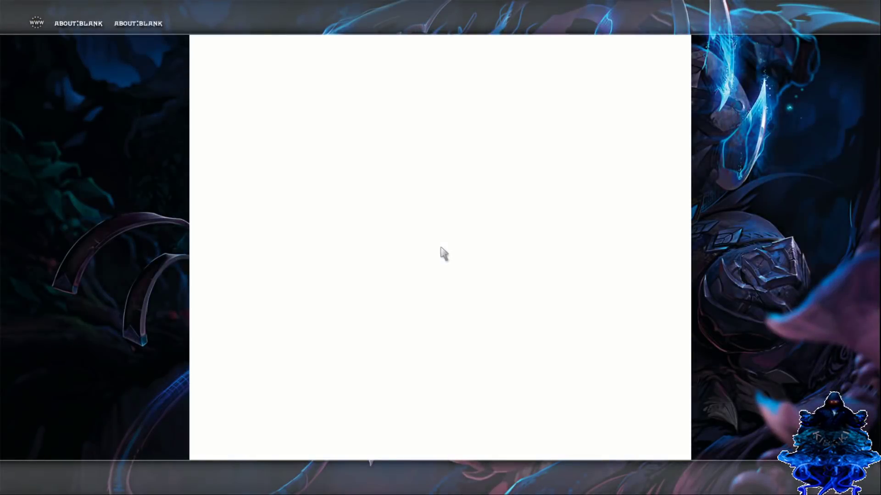
# Load the bookmarked PS3Xploit Tools v3.0.1 - PS3 HAN Enabler page and run it to enable HAN.
pyautogui.press('Return')
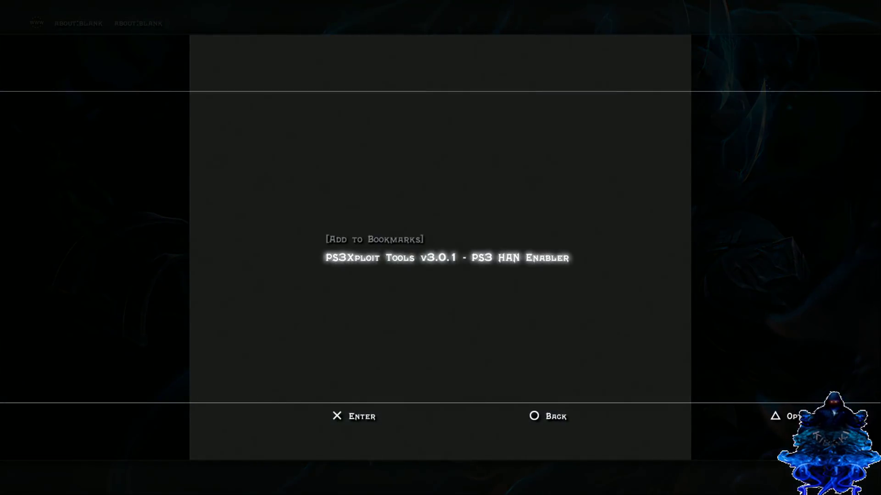
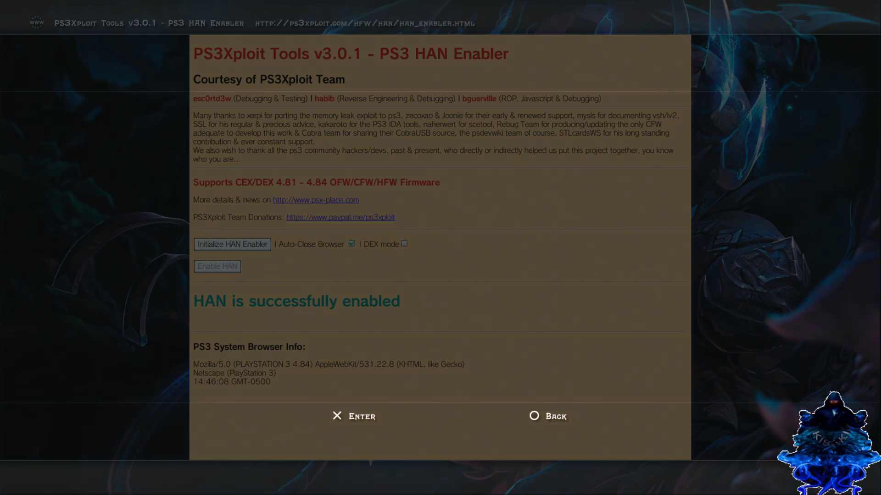
pyautogui.press('Return')
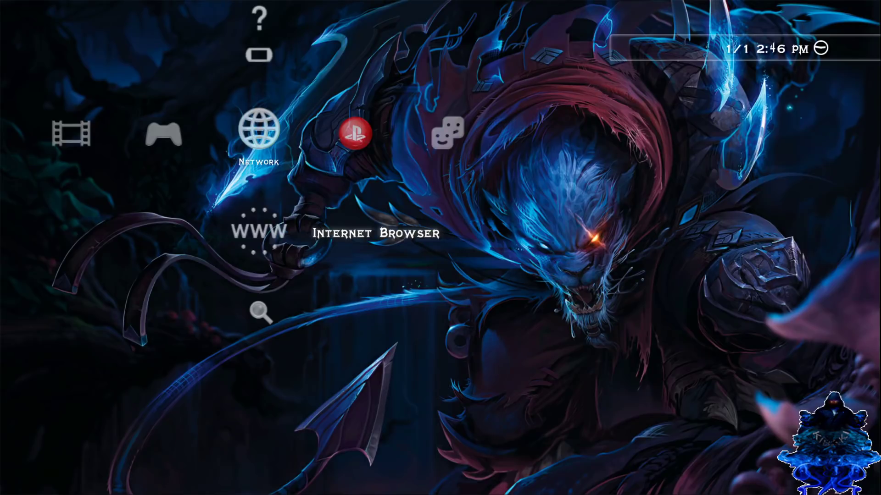
# In the Game category, go through Package Manager to the Standard install location for the storage device's root.
pyautogui.press('Left')
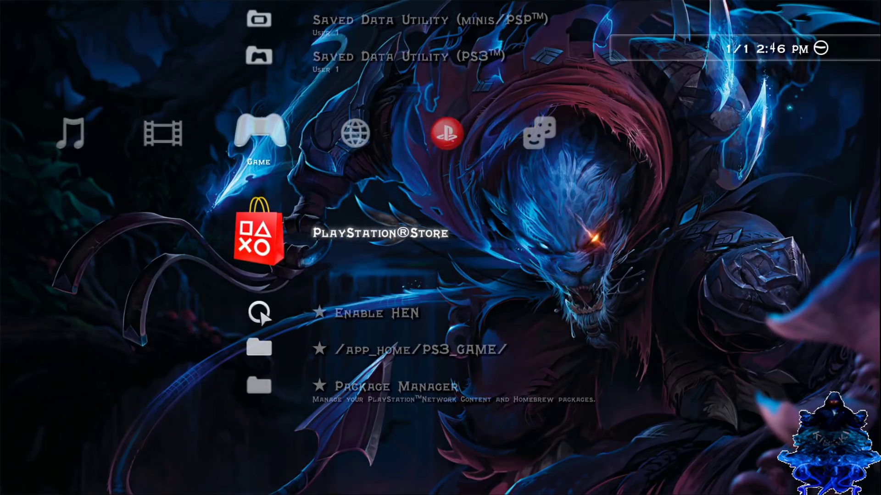
pyautogui.press('Down')
pyautogui.press('Down')
pyautogui.press('Down')
pyautogui.press('Return')
pyautogui.press('Down')
pyautogui.press('Return')
pyautogui.press('Down')
pyautogui.press('Down')
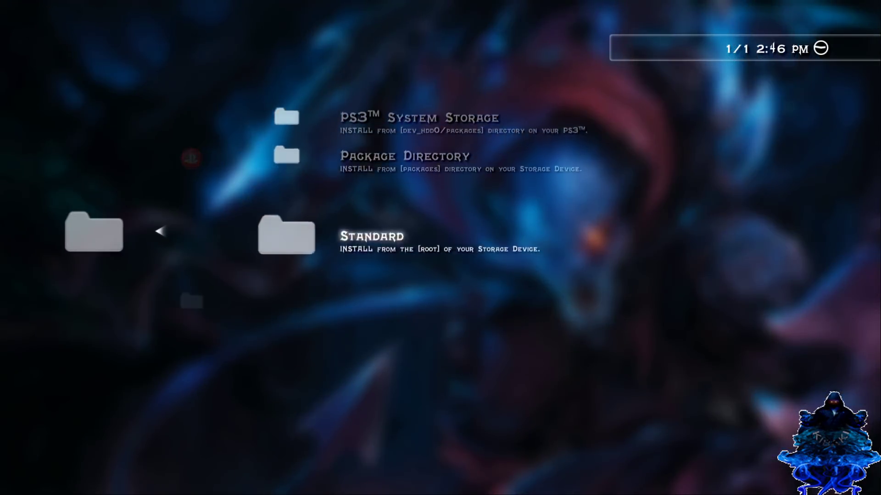
# Install the package multiMAN 04.82.00 BASE (20171128).pkg_signed.pkg from the storage device and return to the Game category.
pyautogui.press('Return')
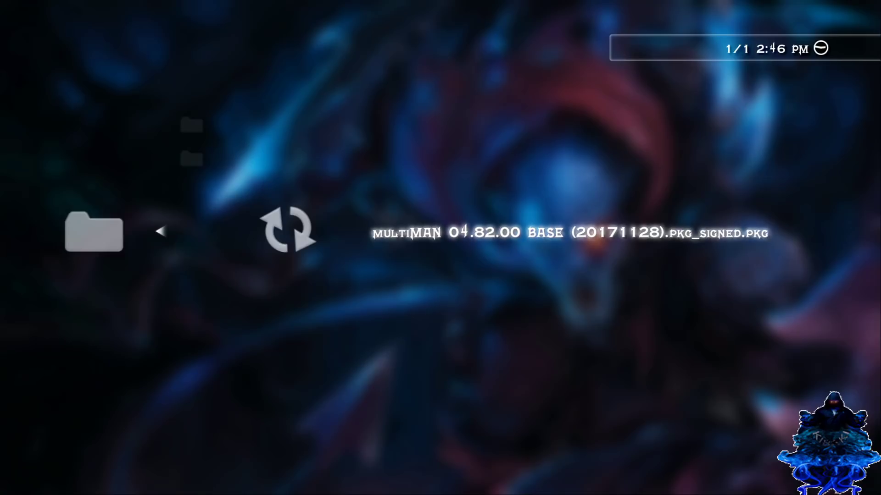
pyautogui.press('Return')
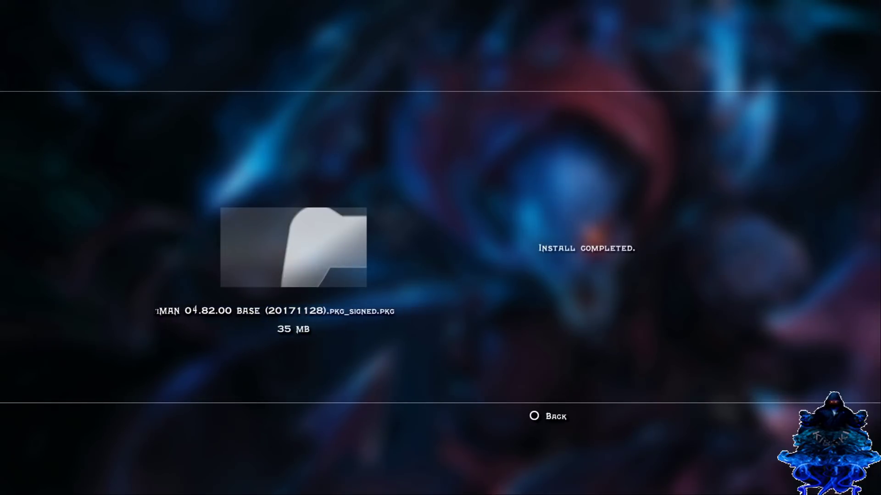
pyautogui.press('Escape')
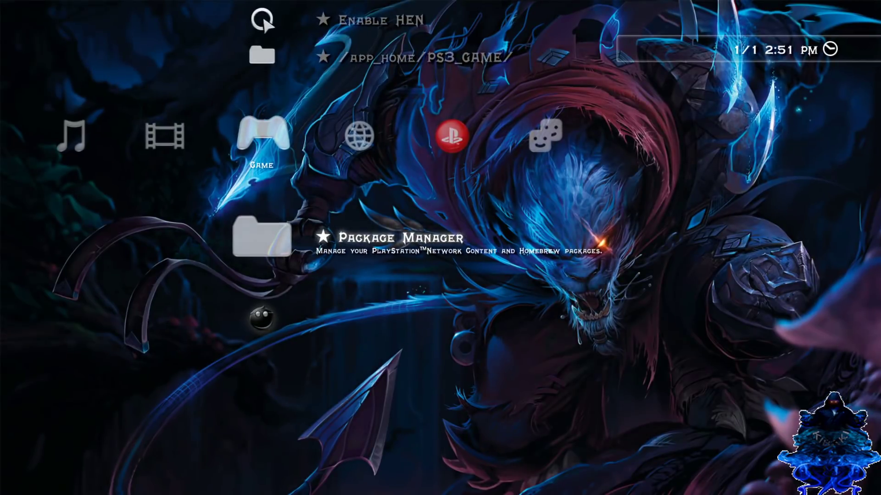
pyautogui.press('Down')
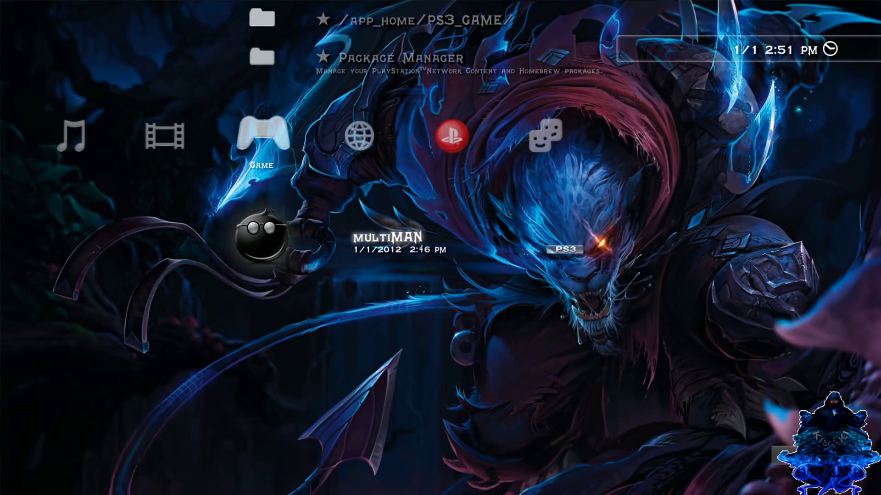
pyautogui.press('Up')
pyautogui.press('Up')
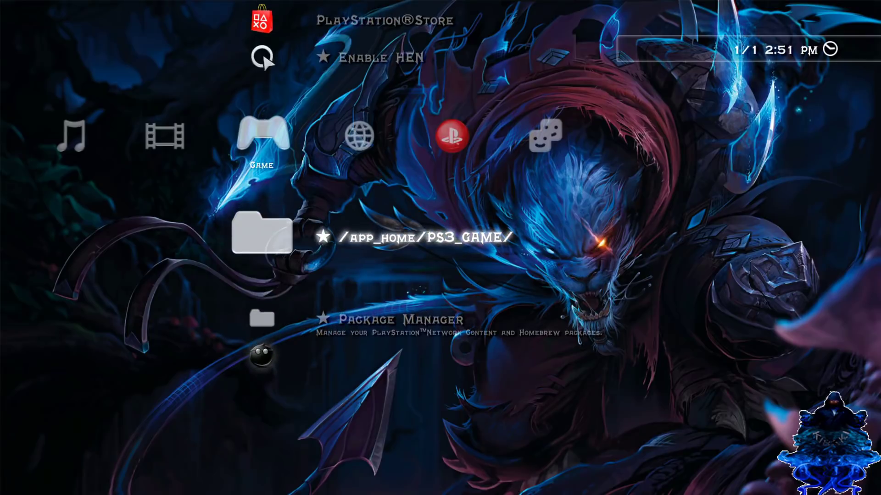
pyautogui.press('Up')
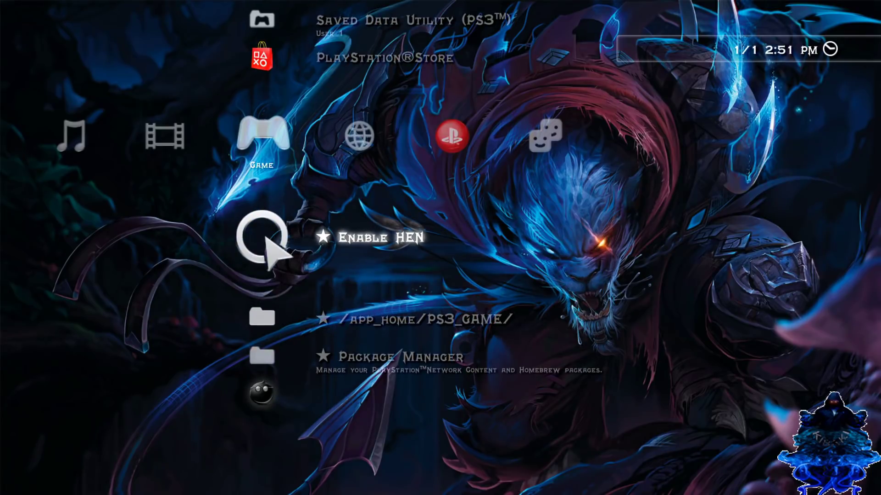
pyautogui.press('Return')
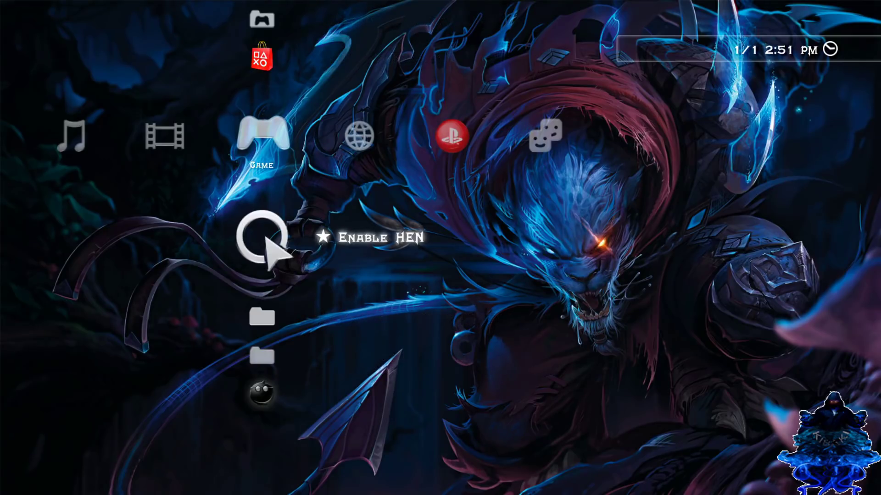
pyautogui.press('Down')
pyautogui.press('Down')
pyautogui.press('Down')
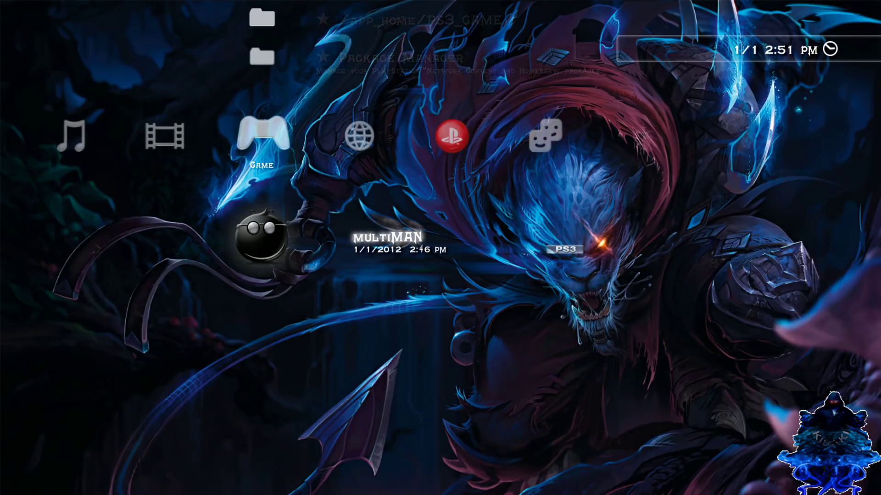
pyautogui.press('Up')
pyautogui.press('Up')
pyautogui.press('Up')
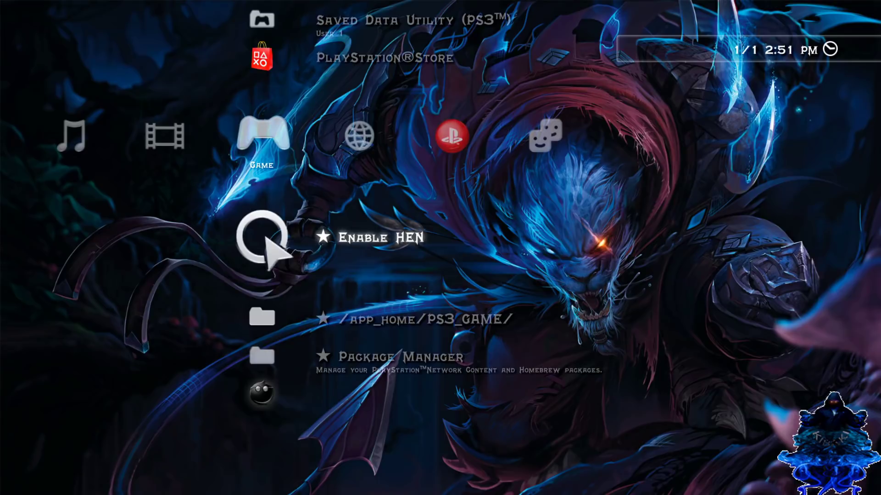
pyautogui.press('Down')
pyautogui.press('Down')
pyautogui.press('Down')
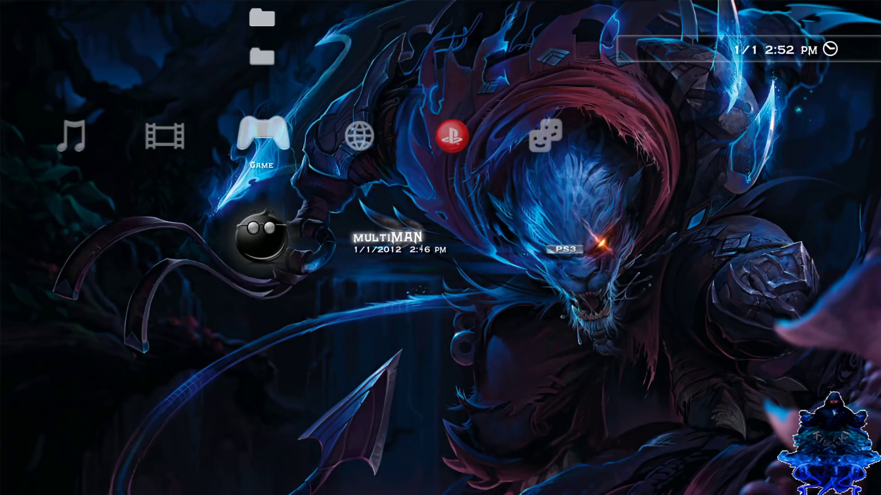
pyautogui.press('Up')
pyautogui.press('Up')
pyautogui.press('Up')
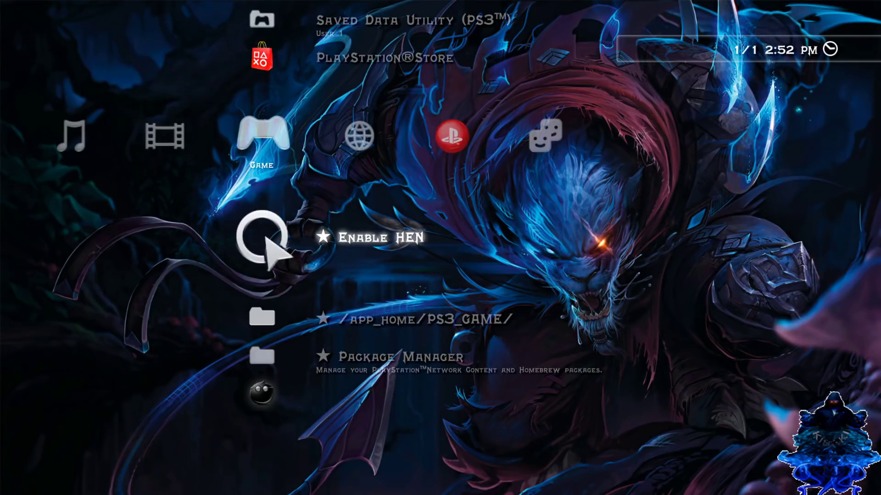
pyautogui.press('Down')
pyautogui.press('Down')
pyautogui.press('Down')
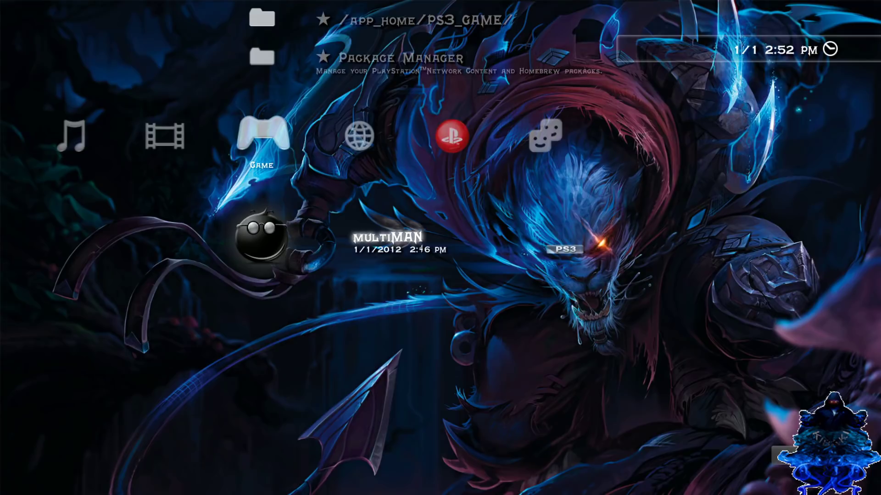
pyautogui.press('Left')
pyautogui.press('Left')
pyautogui.press('Left')
pyautogui.press('Left')
pyautogui.press('Left')
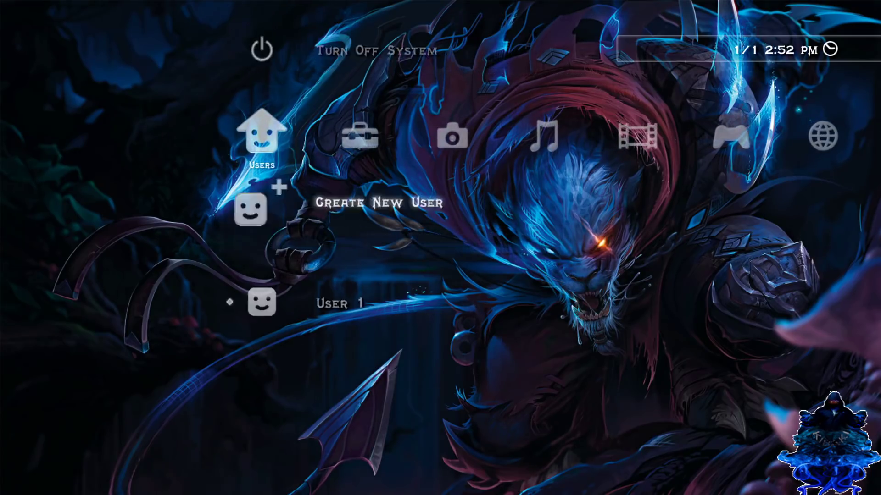
pyautogui.press('Right')
pyautogui.press('Right')
pyautogui.press('Right')
pyautogui.press('Right')
pyautogui.press('Right')
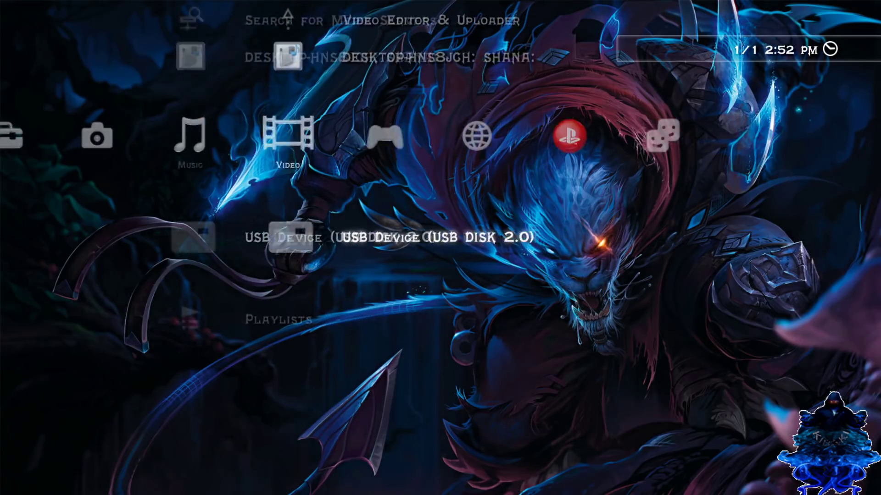
pyautogui.press('Up')
pyautogui.press('Up')
pyautogui.press('Up')
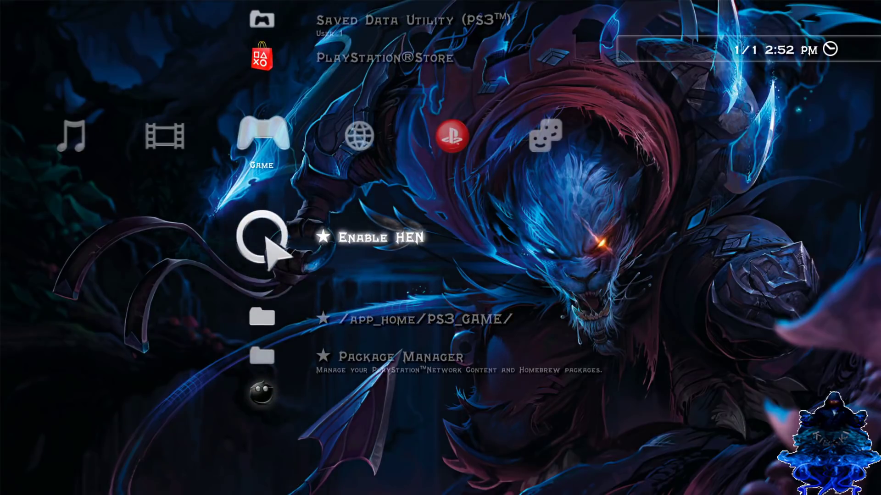
pyautogui.press('Down')
pyautogui.press('Down')
pyautogui.press('Down')
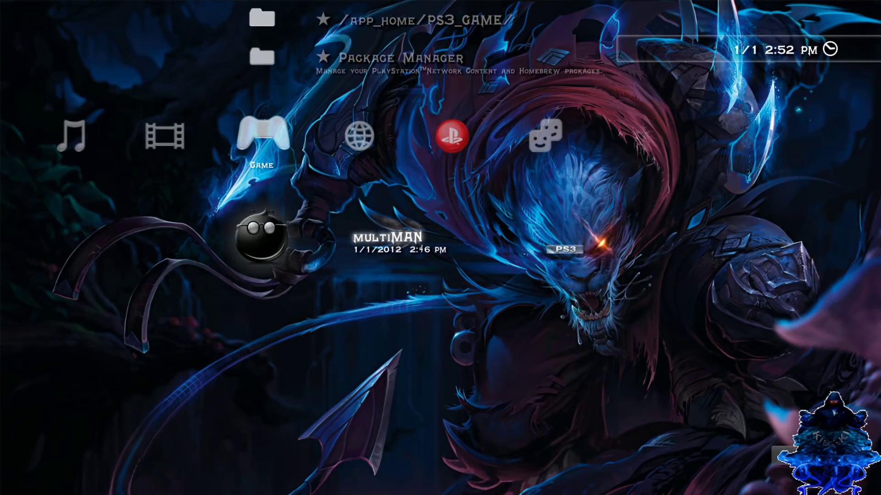
pyautogui.press('Up')
pyautogui.press('Up')
pyautogui.press('Up')
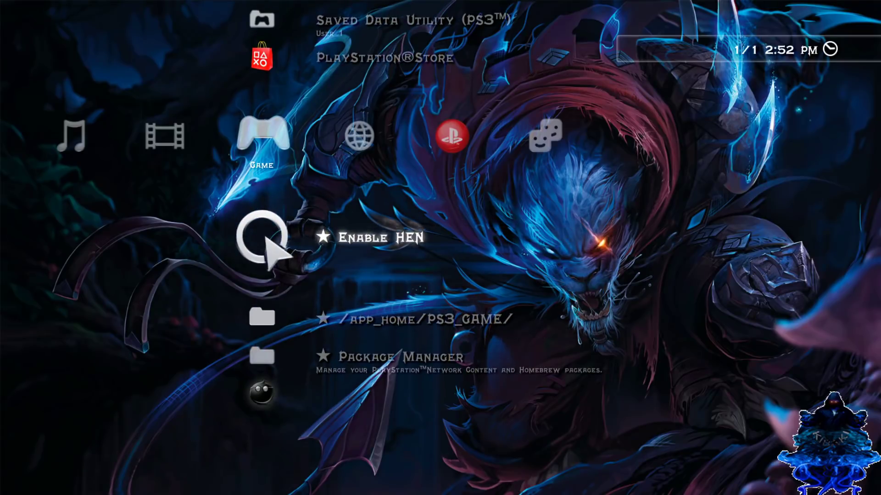
pyautogui.press('Down')
pyautogui.press('Down')
pyautogui.press('Down')
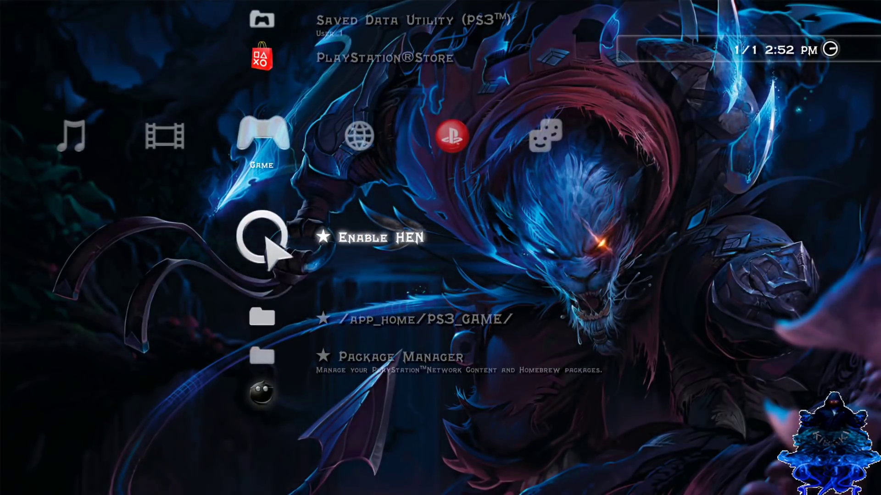
# Run Enable HEN from the Game category and confirm closing the browser.
pyautogui.press('Return')
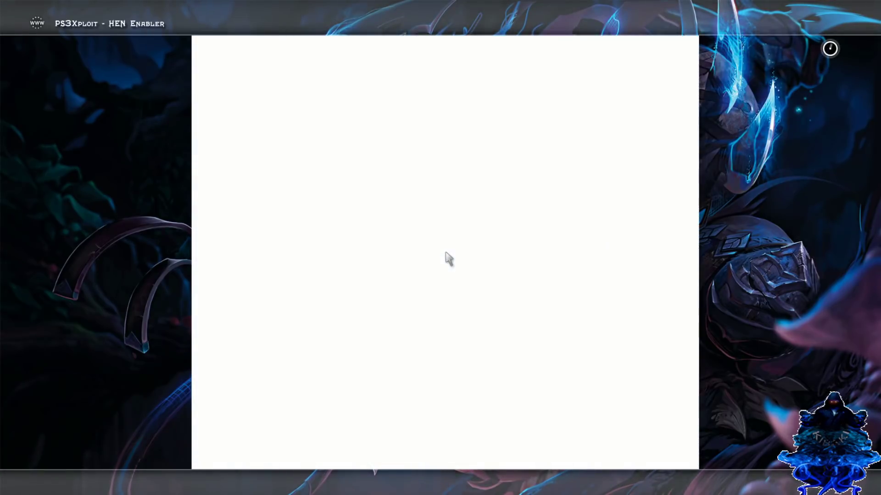
pyautogui.press('Escape')
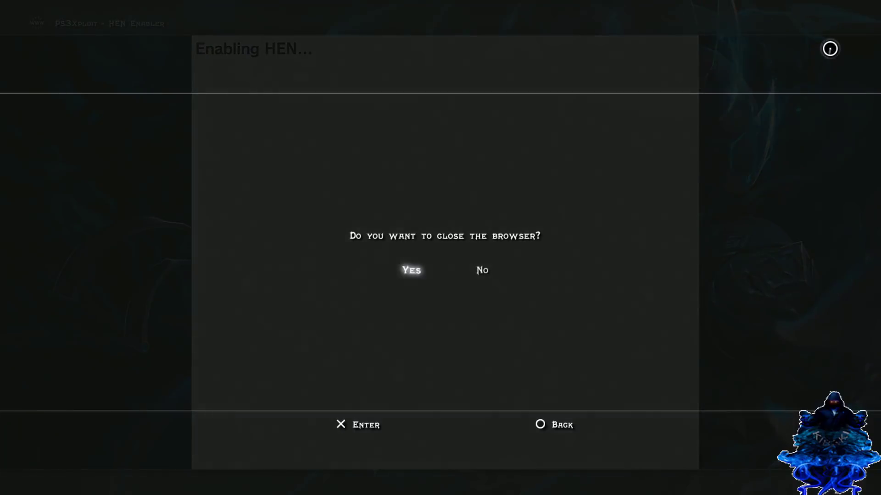
pyautogui.press('Return')
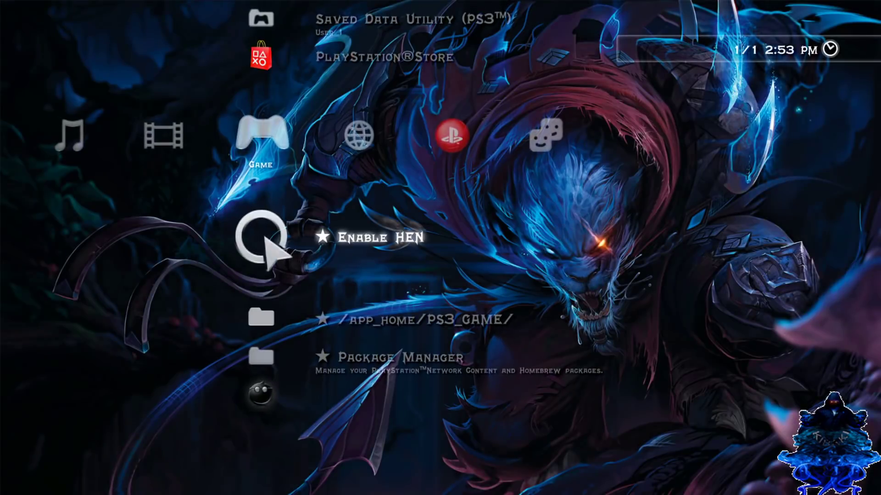
# Launch multiMAN from the Game category and accept its binding agreements.
pyautogui.press('Down')
pyautogui.press('Down')
pyautogui.press('Down')
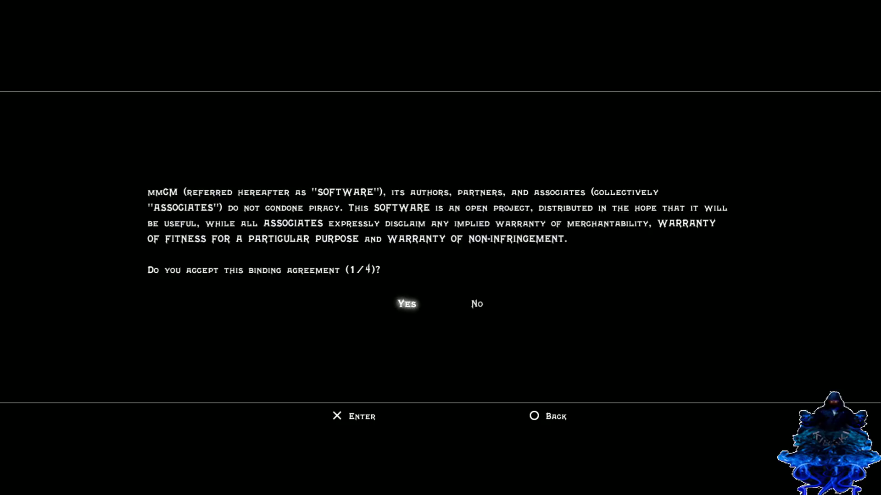
pyautogui.press('Return')
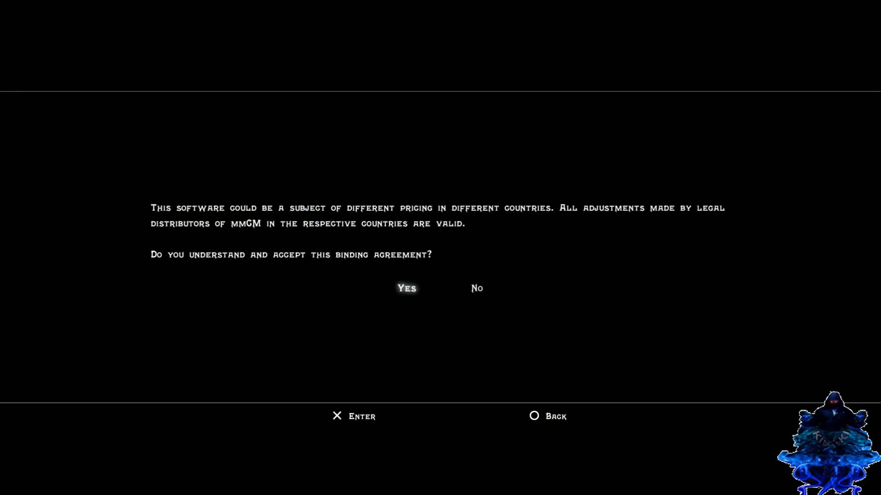
pyautogui.press('Return')
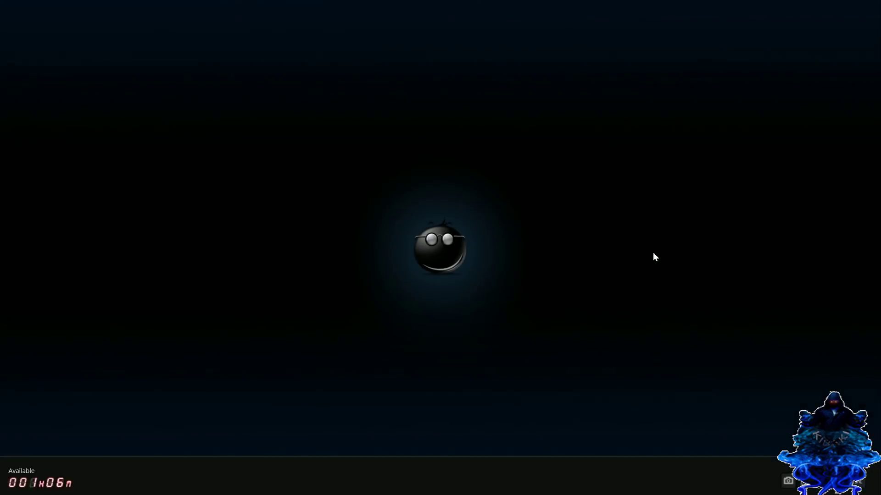
# Go from multiMAN's desktop view to its Game column and select Grand Theft Auto V.
pyautogui.doubleClick(564, 245)
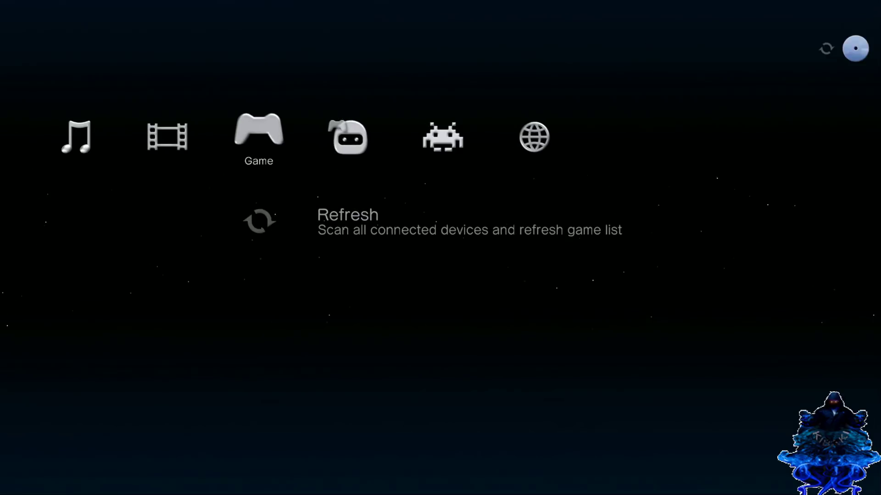
pyautogui.press('Up')
pyautogui.press('Down')
pyautogui.press('Up')
pyautogui.press('Down')
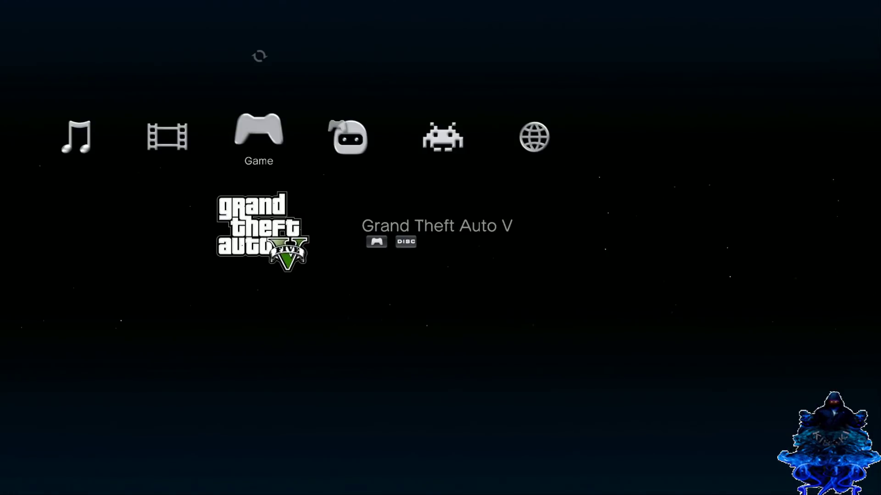
# Examine the options available for Grand Theft Auto V in multiMAN's Game column, including Load, Copy and Game Settings.
pyautogui.press('v')
pyautogui.press('Down')
pyautogui.press('Up')
pyautogui.press('Up')
pyautogui.press('Down')
pyautogui.press('Down')
pyautogui.press('Down')
pyautogui.press('Up')
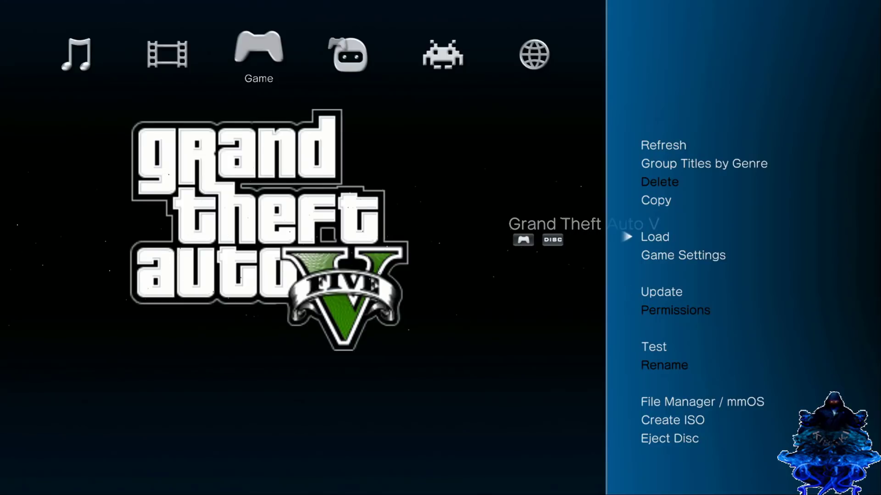
# Open the Copy option for Grand Theft Auto V, check the destinations PS3 HDD and USB#0, and leave without copying.
pyautogui.press('Up')
pyautogui.press('Up')
pyautogui.press('Down')
pyautogui.press('Escape')
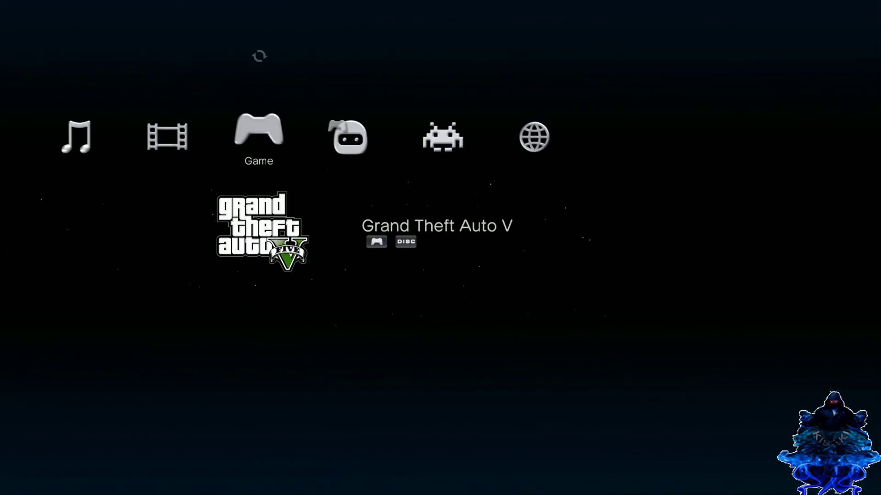
pyautogui.press('Down')
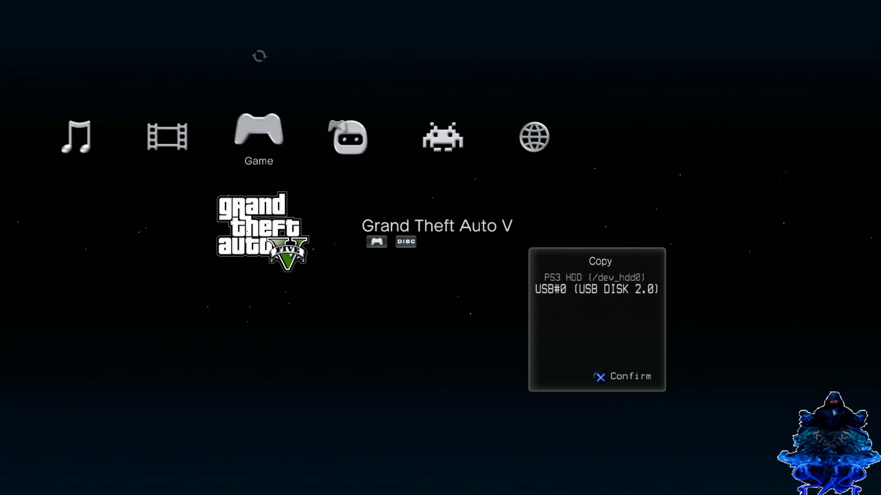
pyautogui.press('Up')
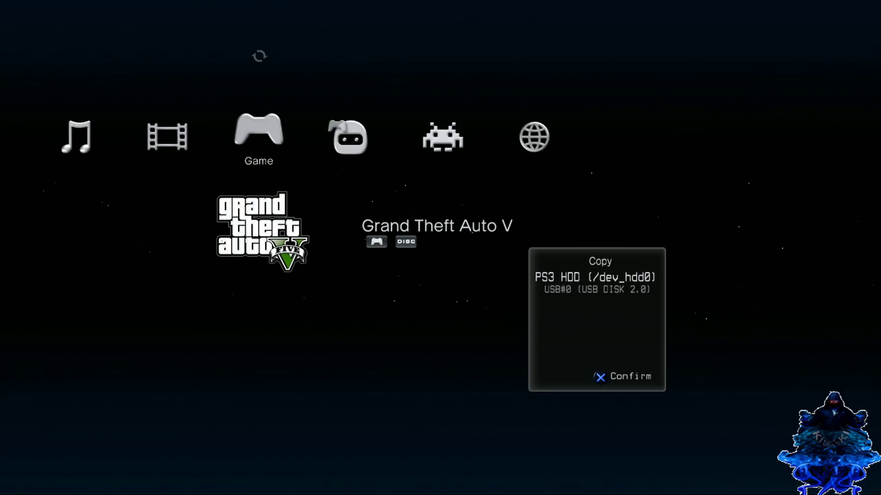
pyautogui.press('Escape')
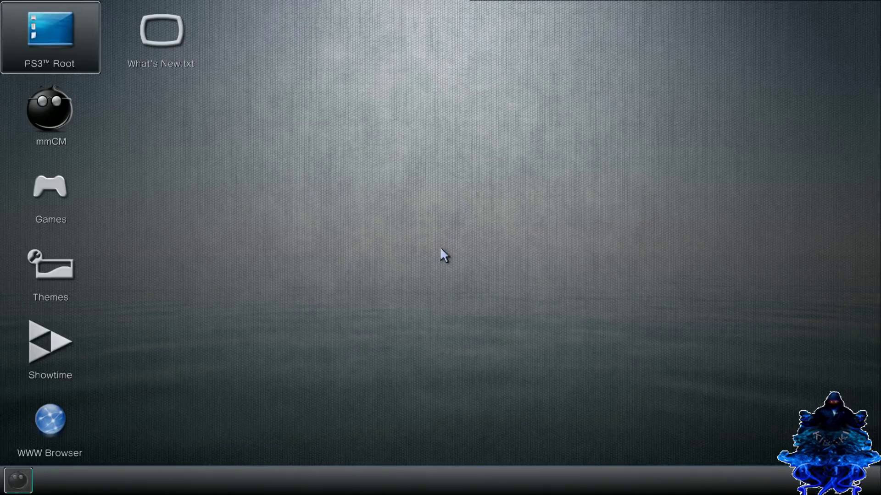
# View the devices in PS3 Root on multiMAN's desktop, then leave multiMAN for the console's Game category.
pyautogui.doubleClick(68, 36)
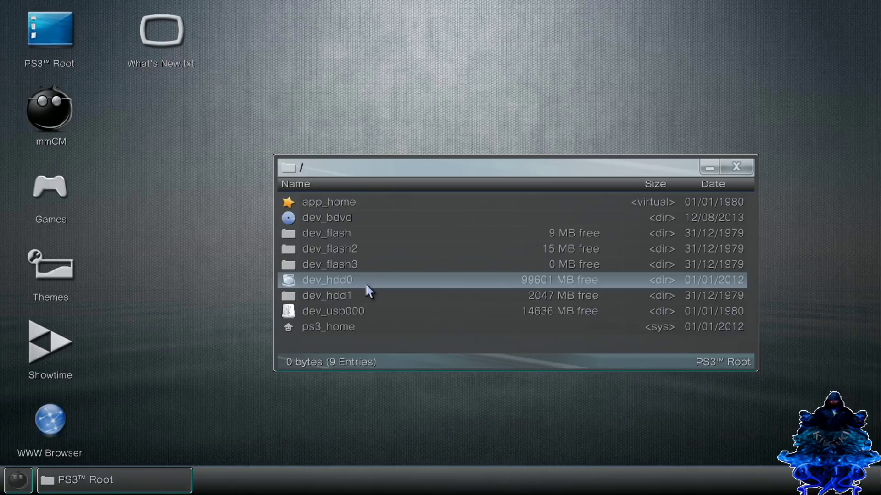
pyautogui.click(63, 213)
pyautogui.press('Right')
pyautogui.press('Left')
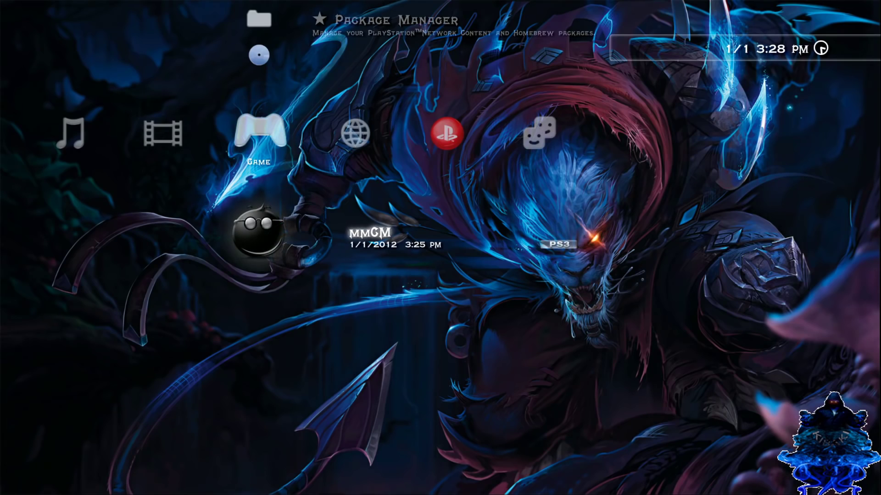
pyautogui.press('Up')
pyautogui.press('Up')
pyautogui.press('Down')
pyautogui.press('Down')
pyautogui.press('Down')
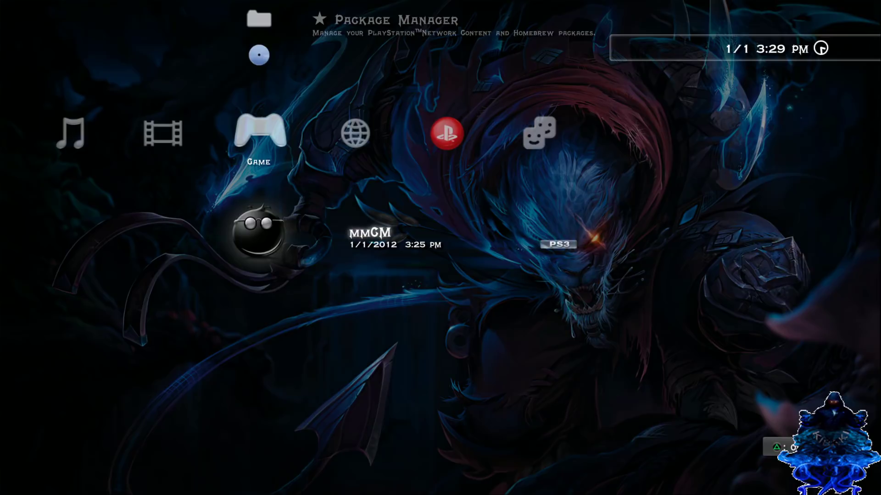
# Go from mmCM to Enable HEN in the Game category and run it.
pyautogui.press('Up')
pyautogui.press('Up')
pyautogui.press('Up')
pyautogui.press('Up')
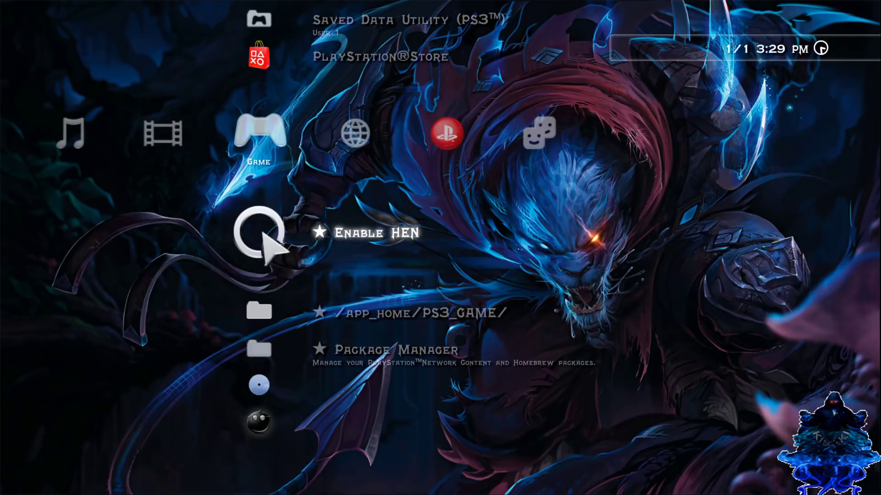
pyautogui.press('Return')
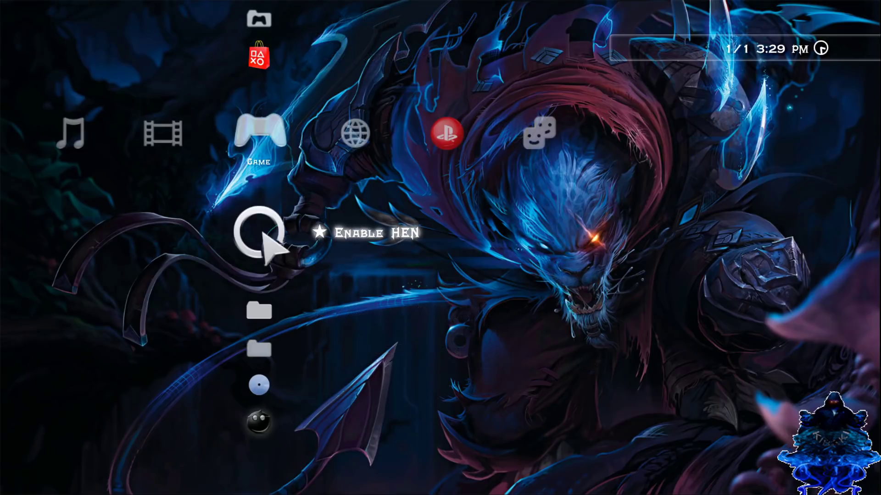
# Highlight mmCM in the Game category, then return to Enable HEN and run it again.
pyautogui.press('Down')
pyautogui.press('Down')
pyautogui.press('Down')
pyautogui.press('Down')
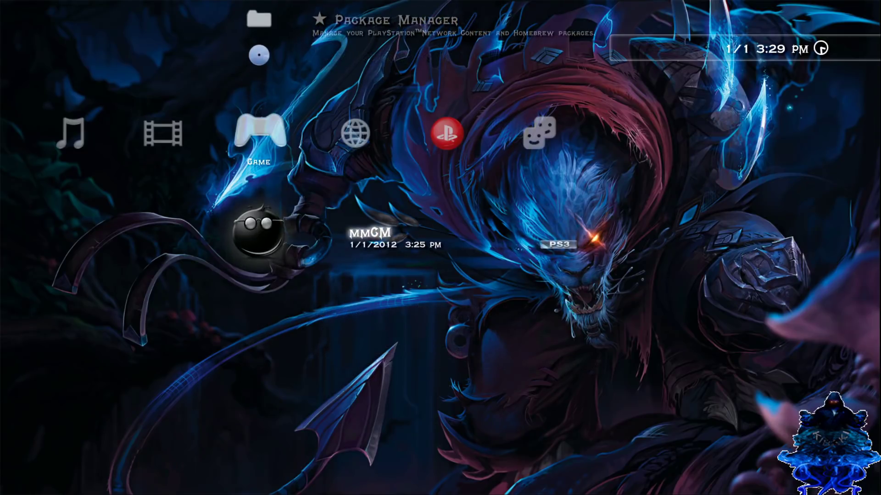
pyautogui.press('Up')
pyautogui.press('Up')
pyautogui.press('Up')
pyautogui.press('Up')
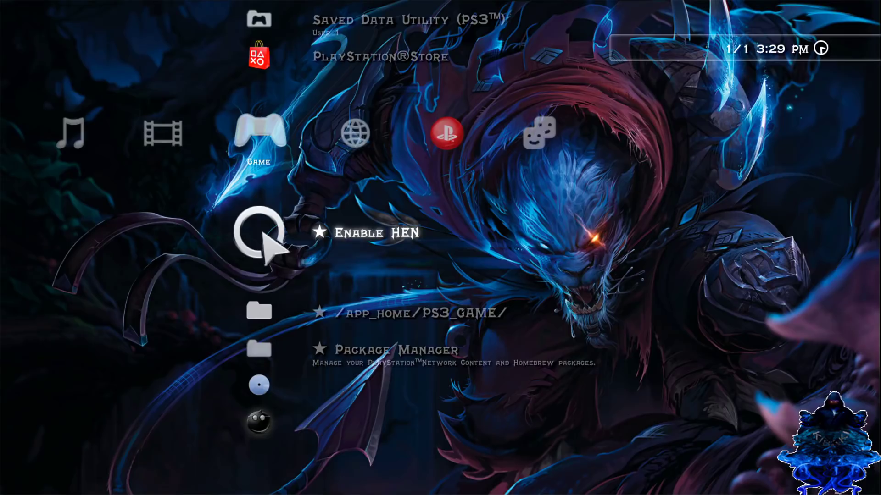
pyautogui.press('Return')
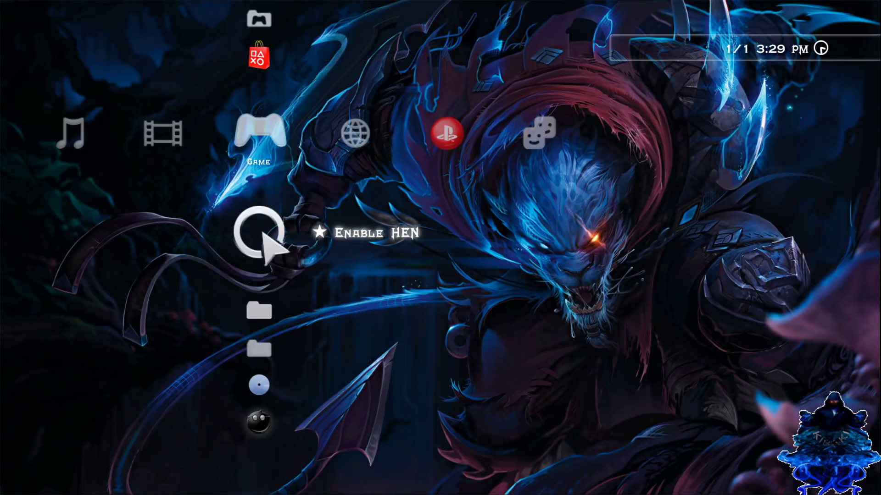